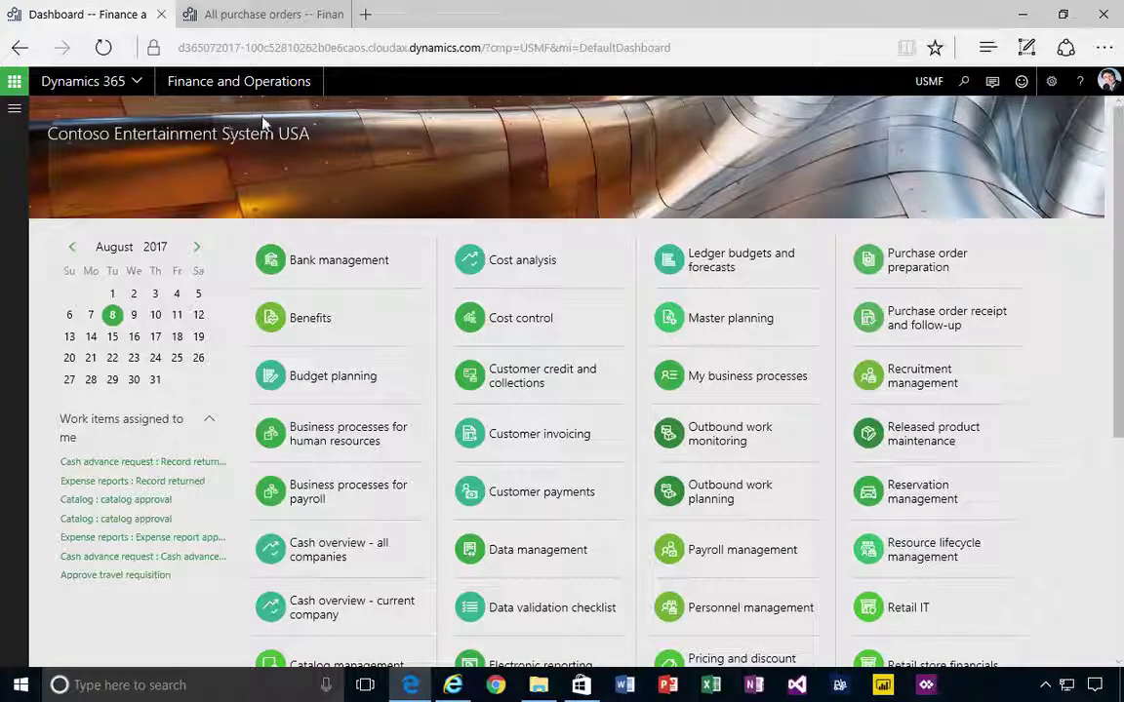
Go to Modules > Warehouse management > Setup > Mobile device > Warehouse app field names
click(14, 109)
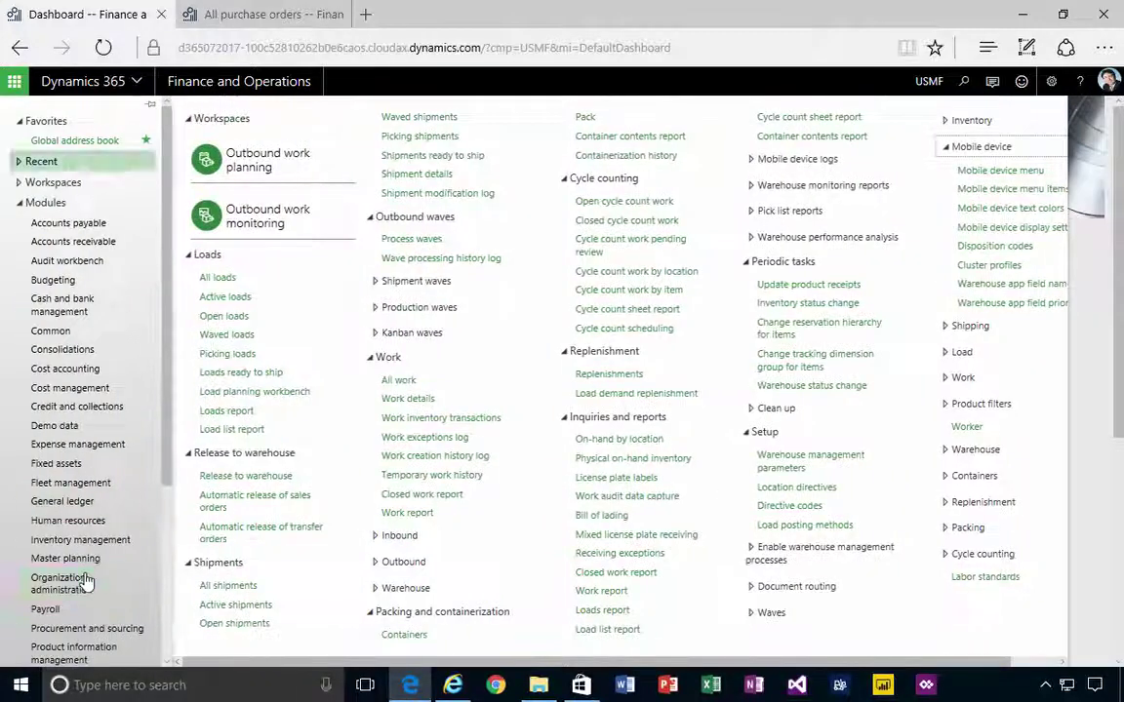
scroll(88, 644, down, 3)
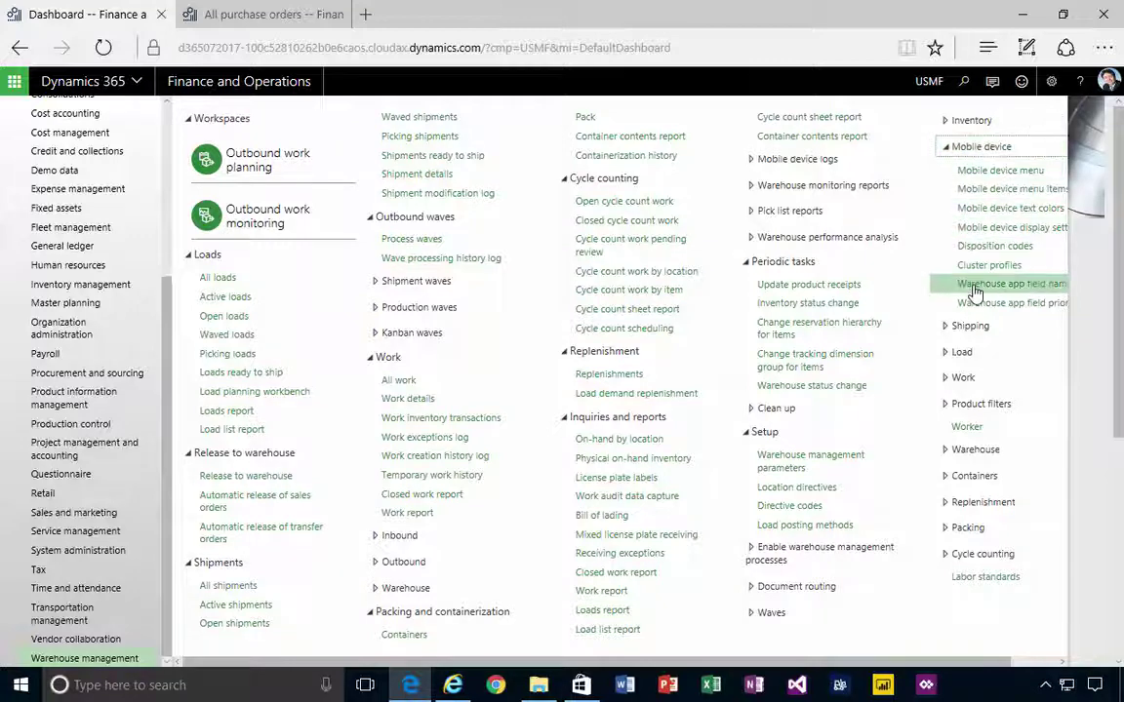
click(1011, 290)
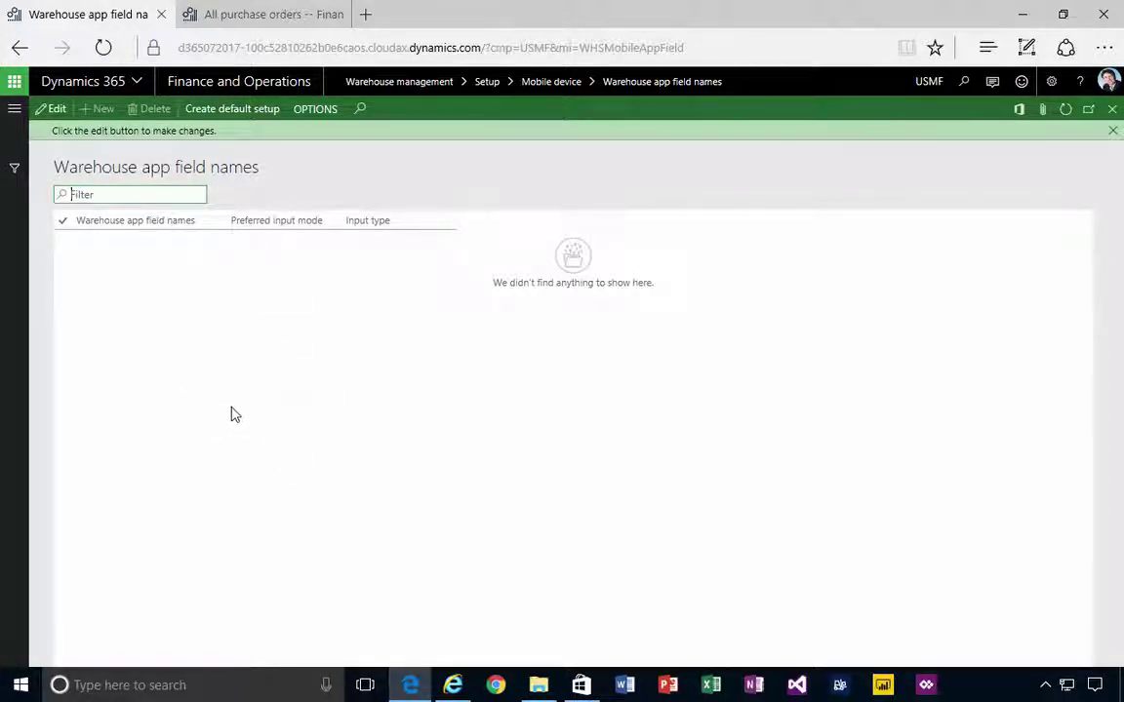
Switch to the All purchase orders browser tab showing purchase order 00000328
click(266, 15)
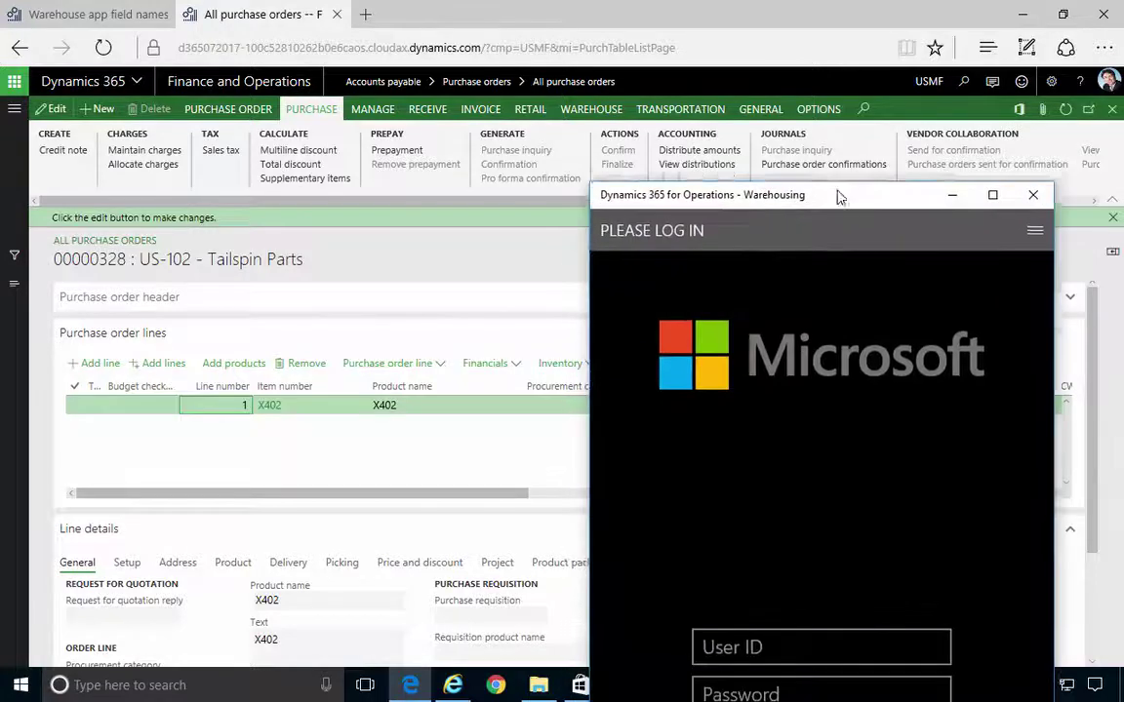
Sign in to the Warehousing app with the user ID and password, then start Purchase Receive
drag(833, 201, 824, 21)
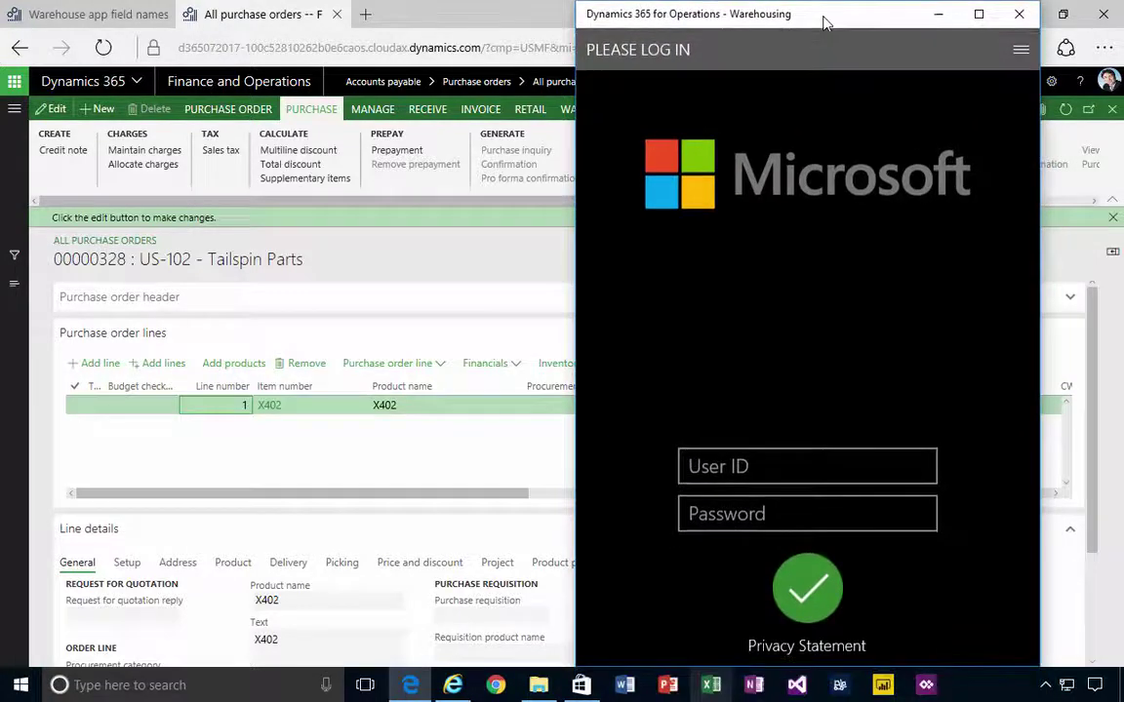
click(764, 468)
text(24)
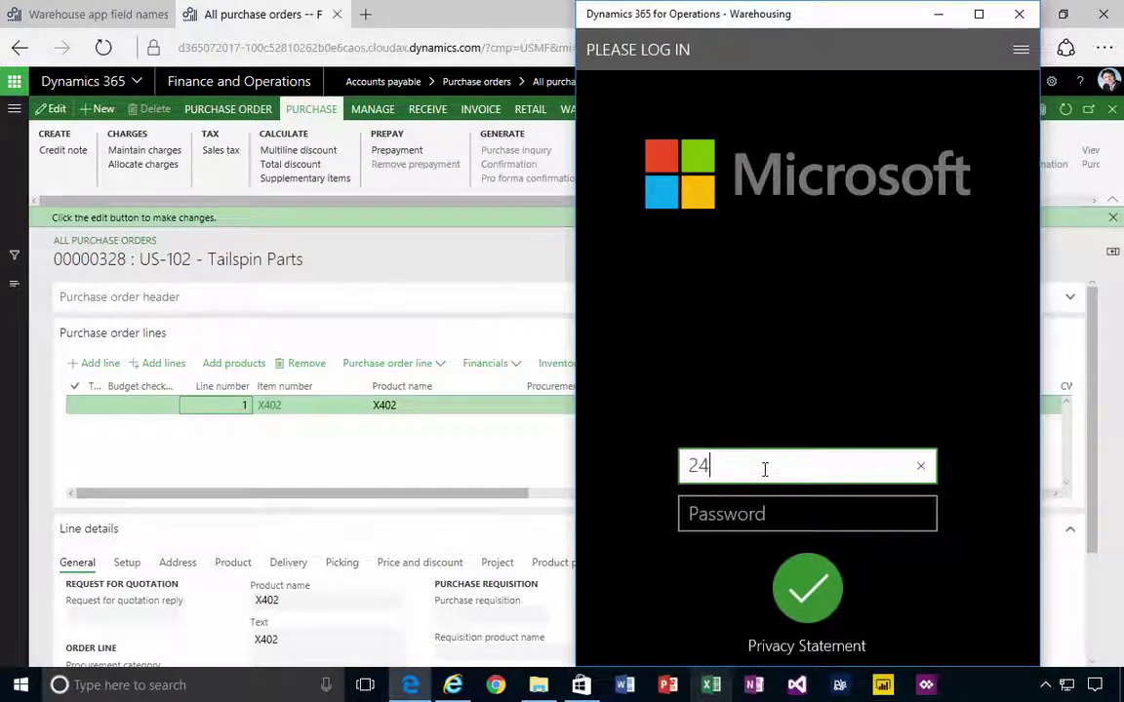
key(Tab)
text(24)
key(Return)
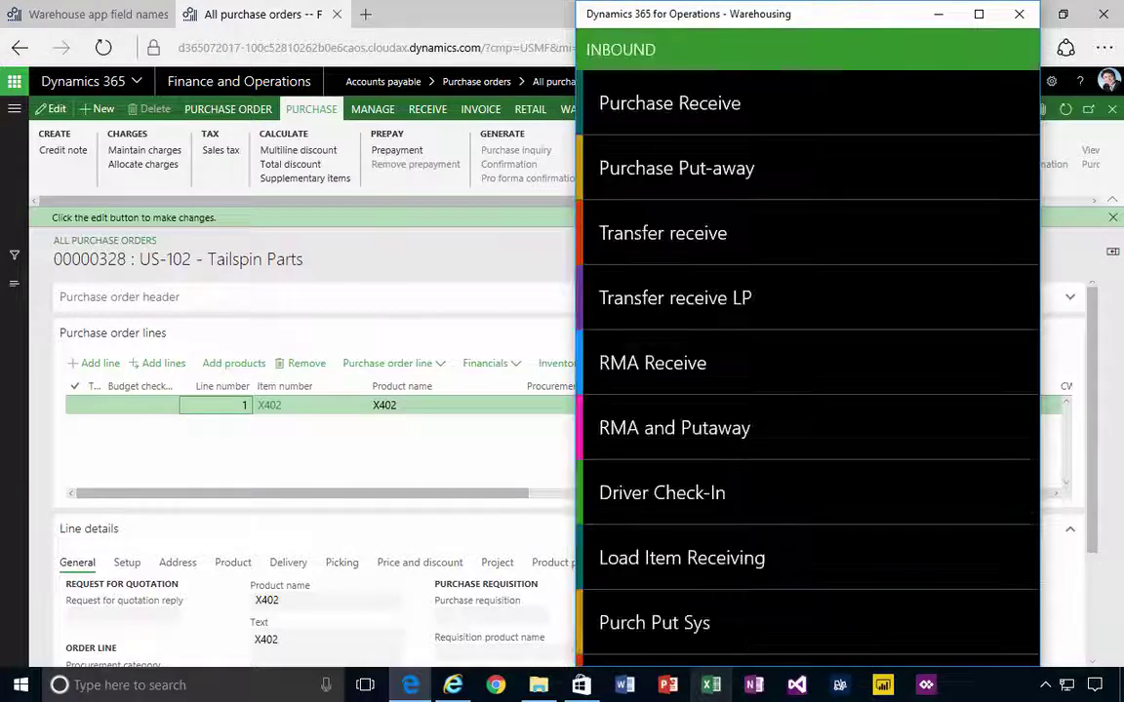
click(667, 105)
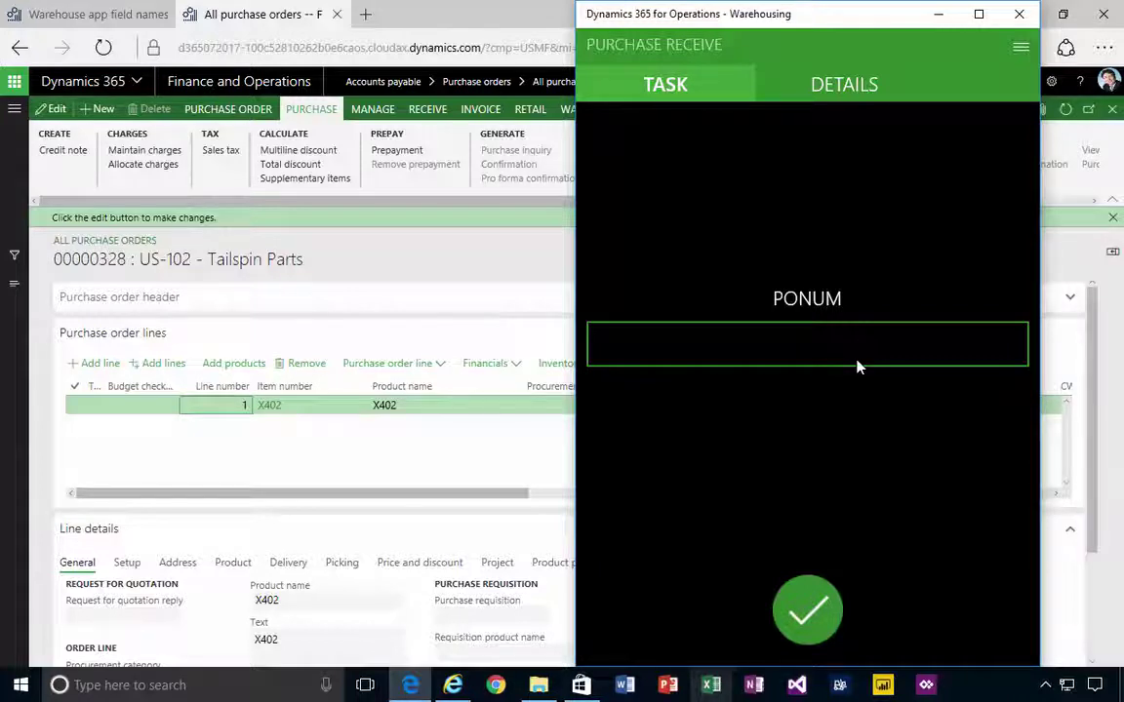
Enter purchase order 00000328 and item X402 in Purchase Receive
text(00000328)
key(Return)
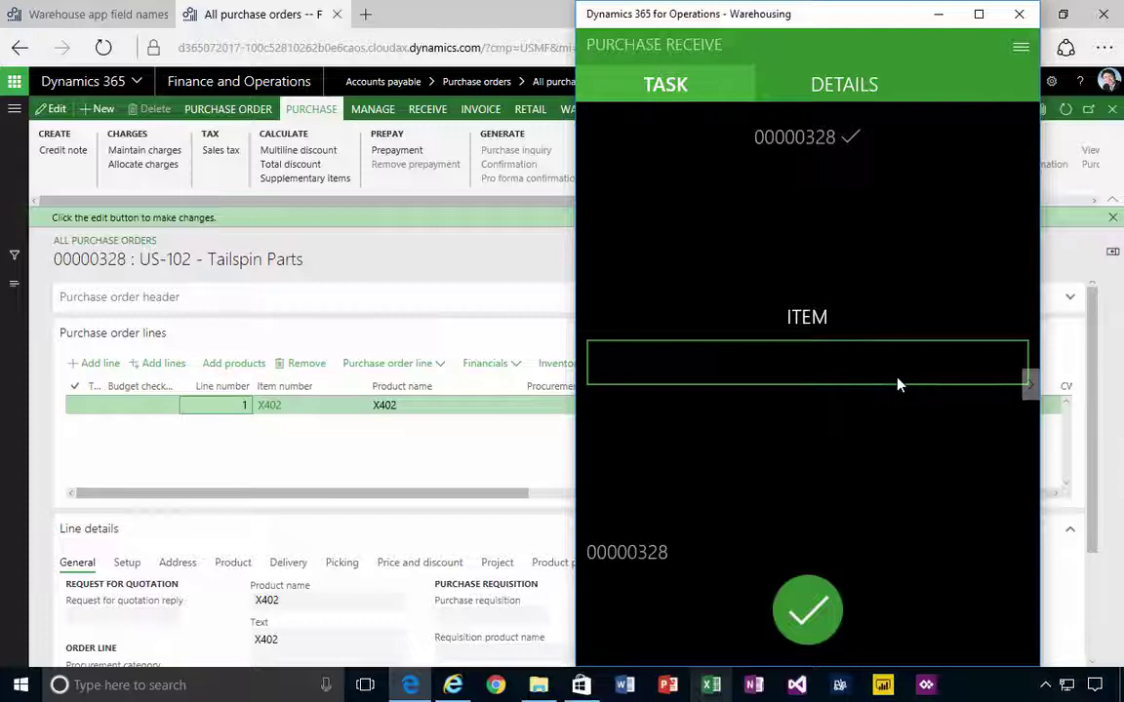
text(X402)
key(Return)
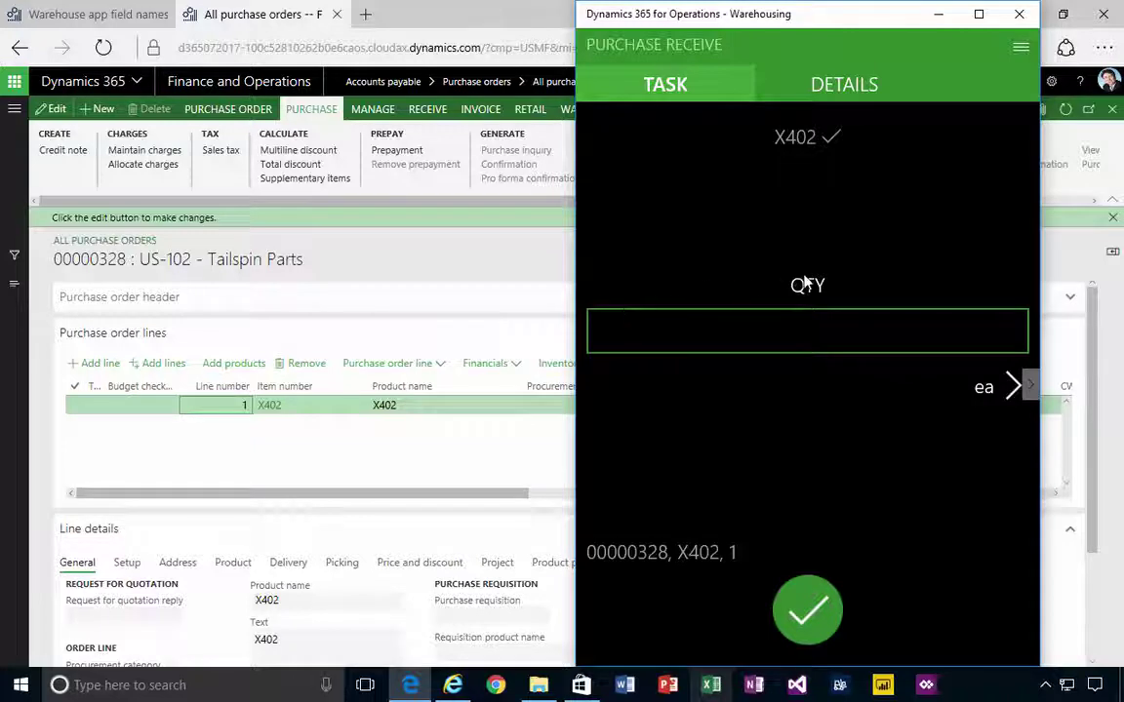
Receive quantity 5, confirm it, and cancel the task back to the Inbound menu
click(651, 349)
text(5)
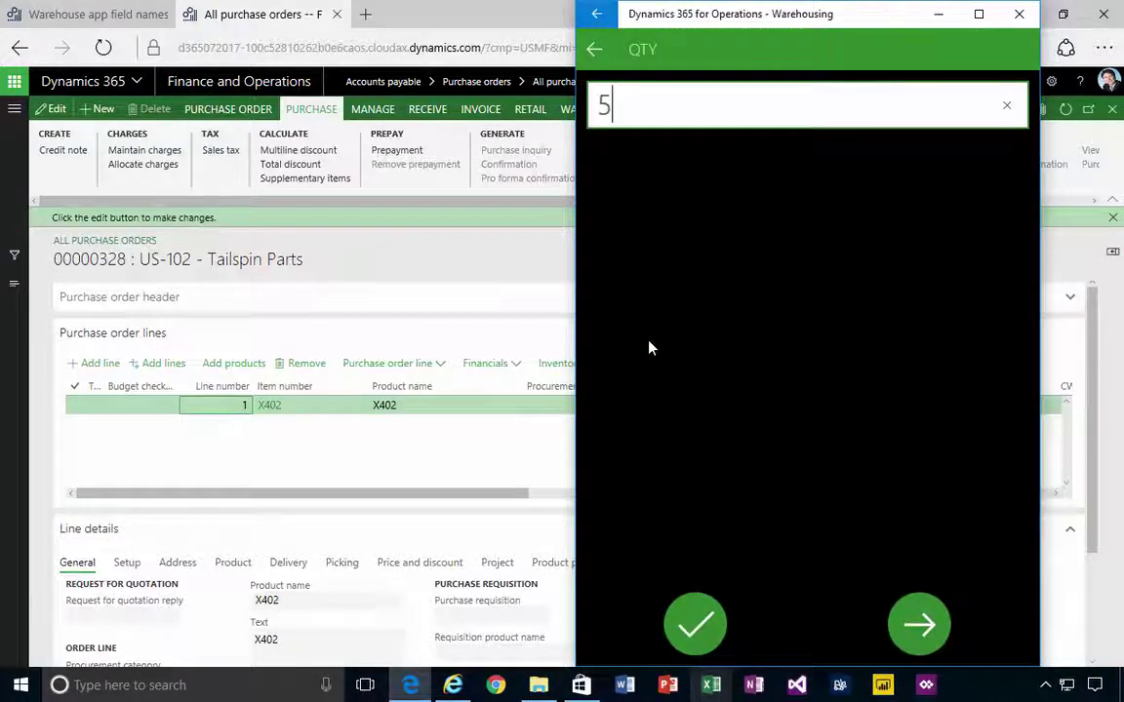
key(Return)
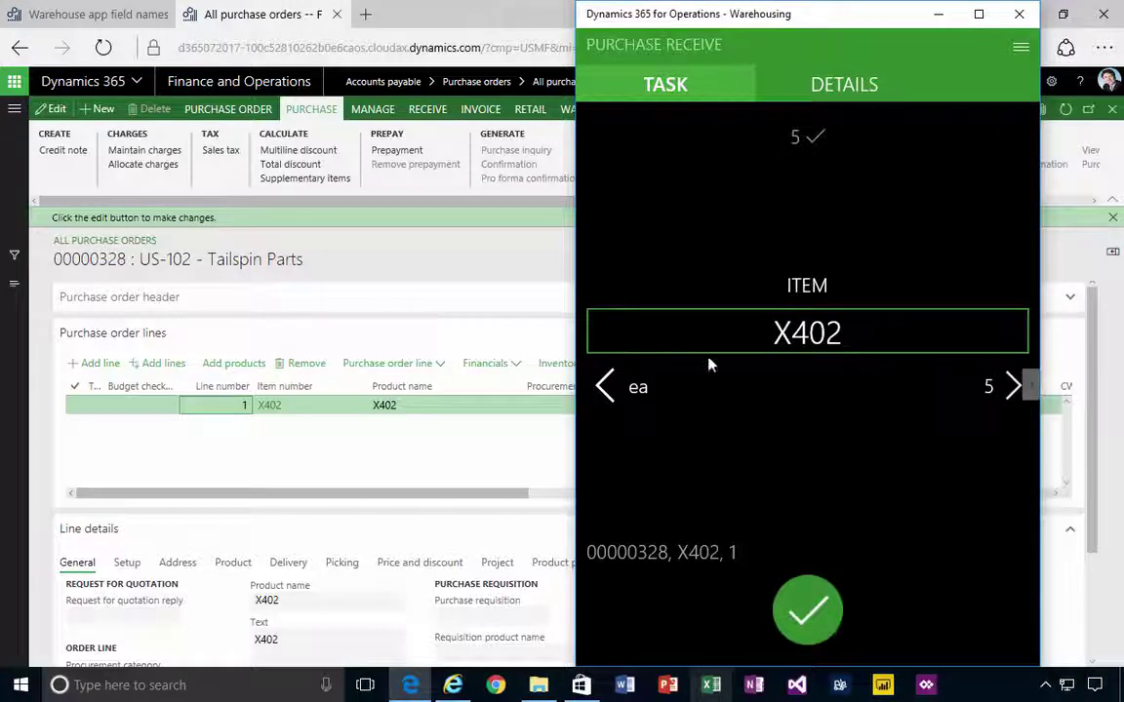
click(809, 603)
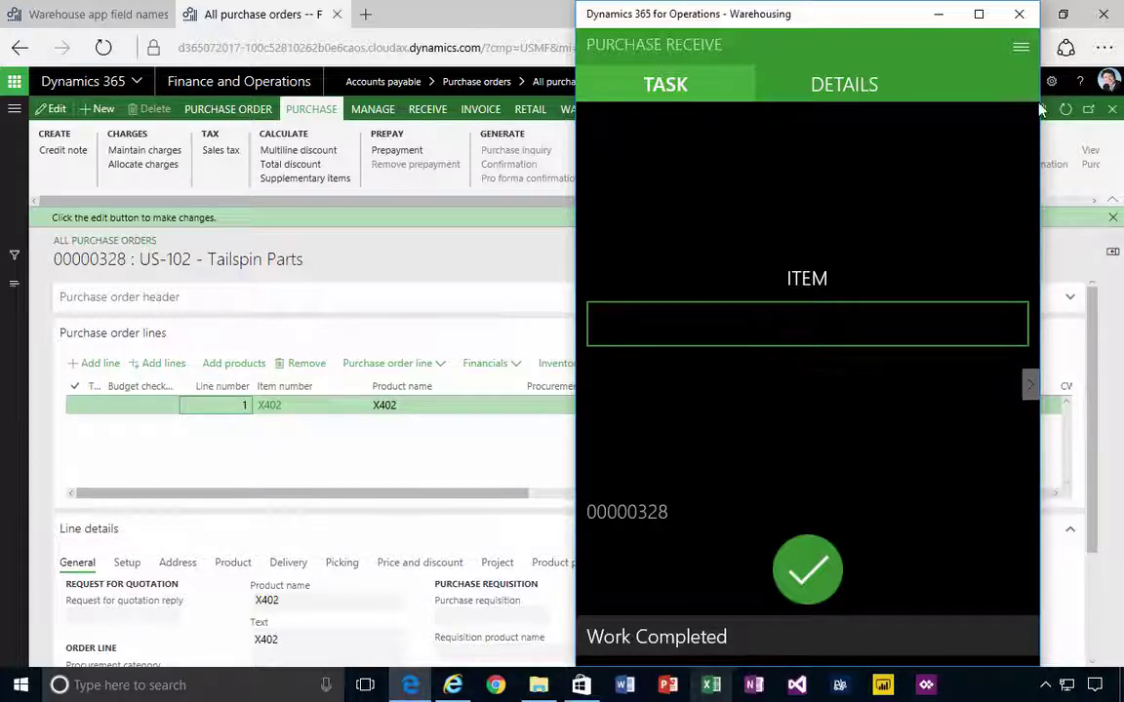
click(1021, 47)
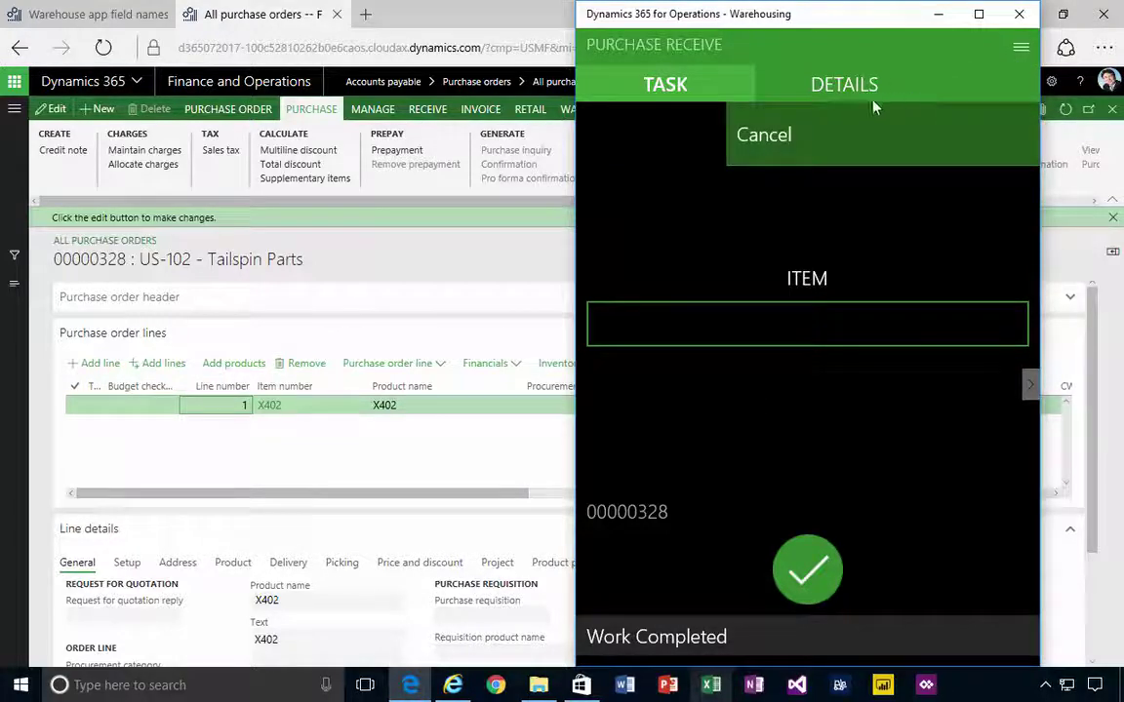
click(807, 127)
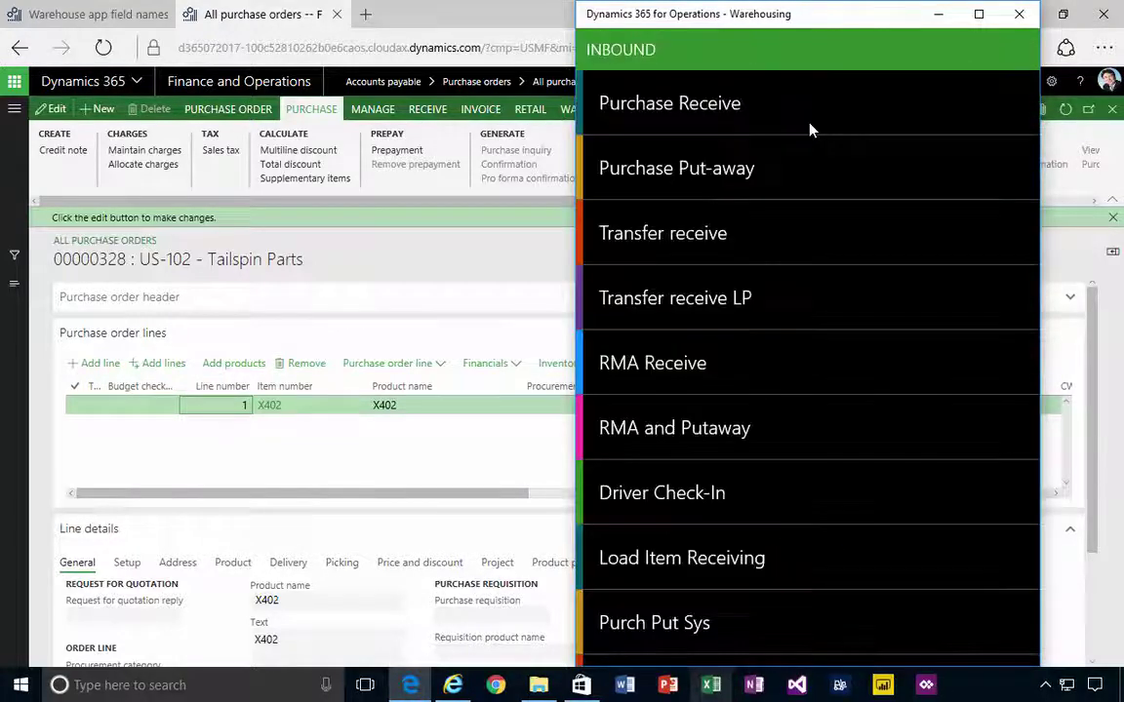
Fill Warehouse app field names with defaults, check Disposition code, Item and Quantity, and dismiss the notice
click(116, 18)
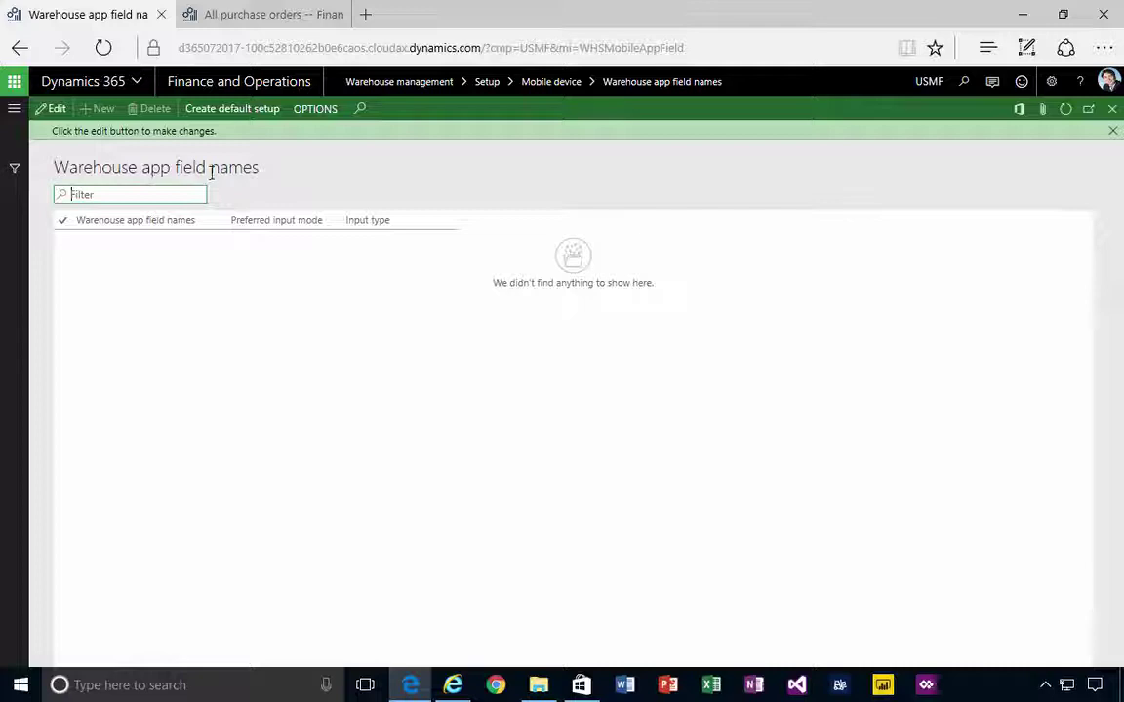
click(232, 109)
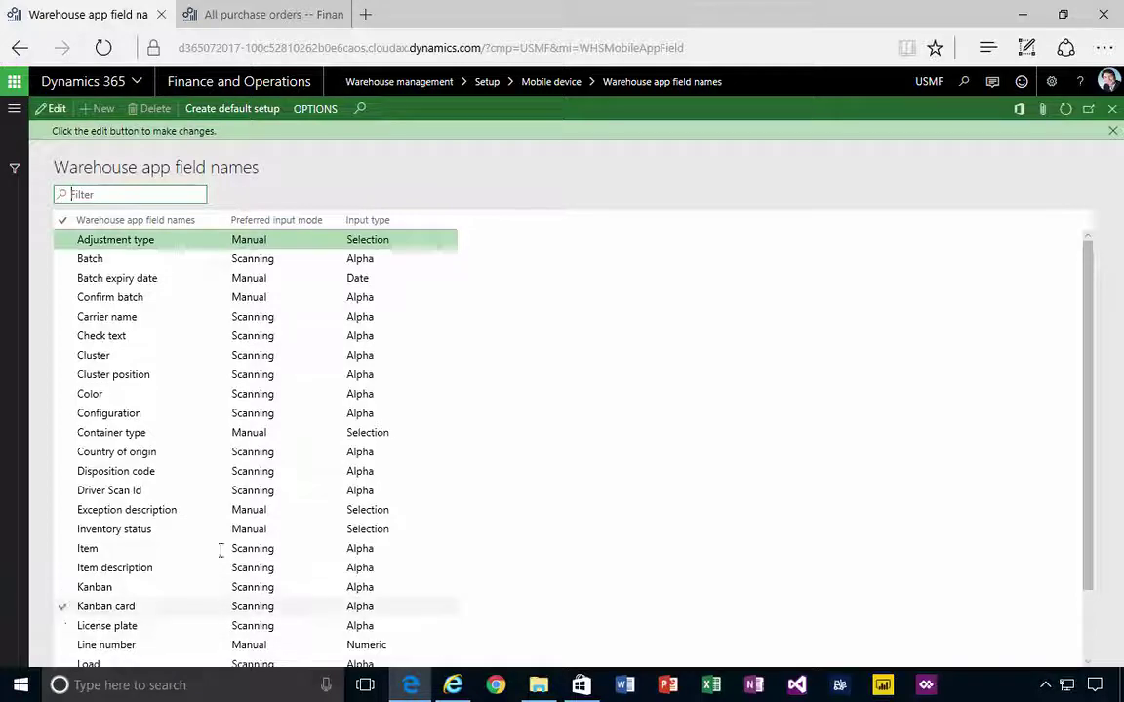
click(147, 472)
scroll(157, 498, down, 5)
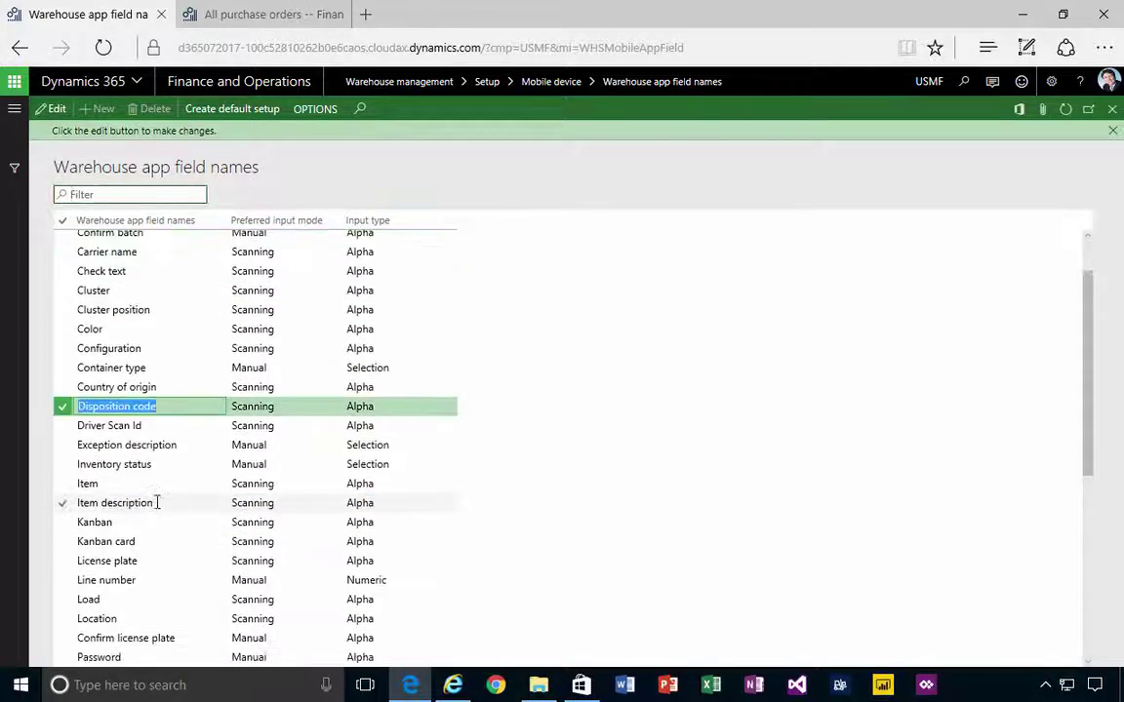
scroll(154, 585, down, 4)
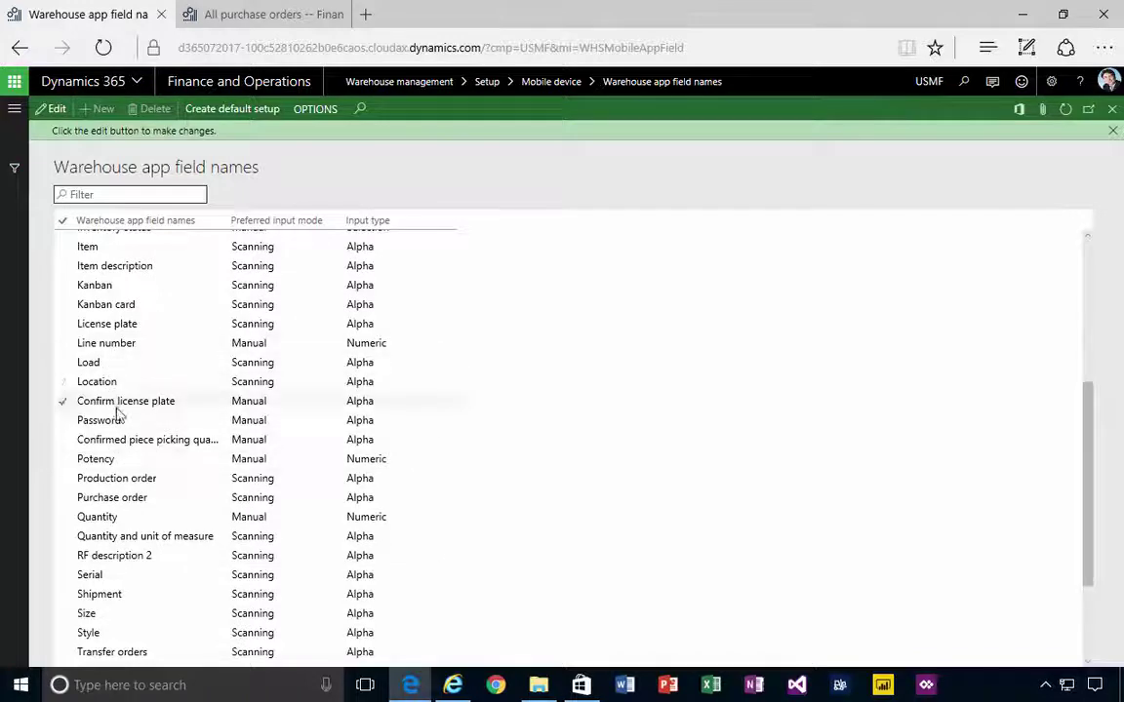
click(87, 246)
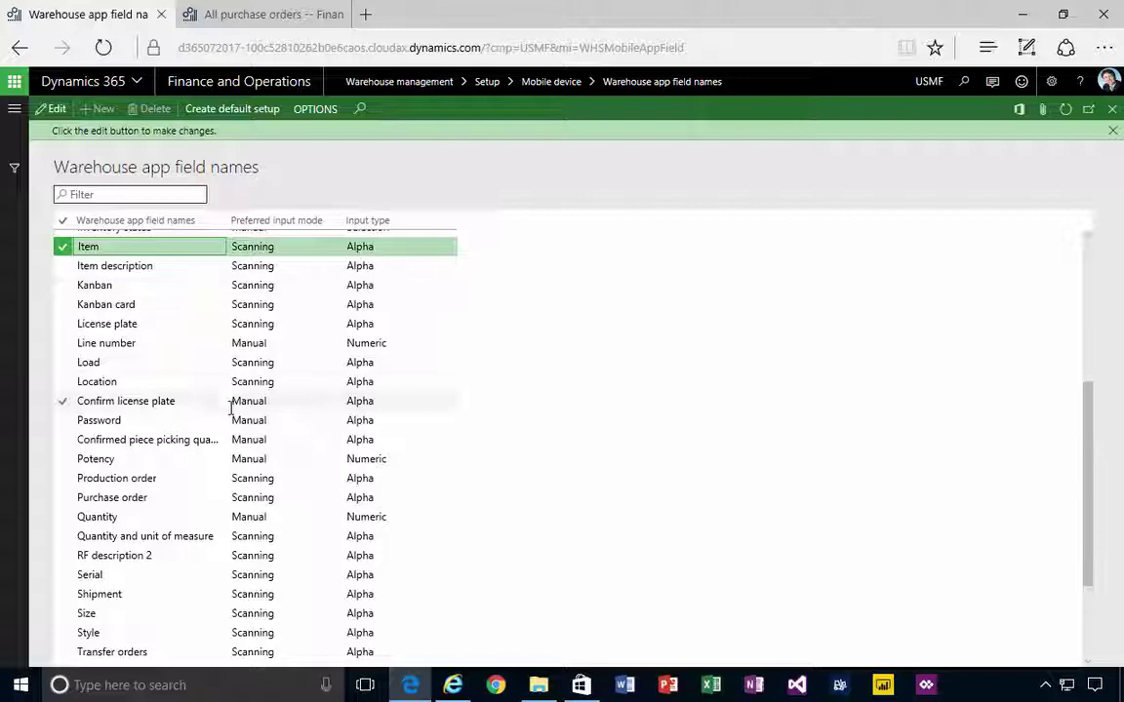
click(118, 516)
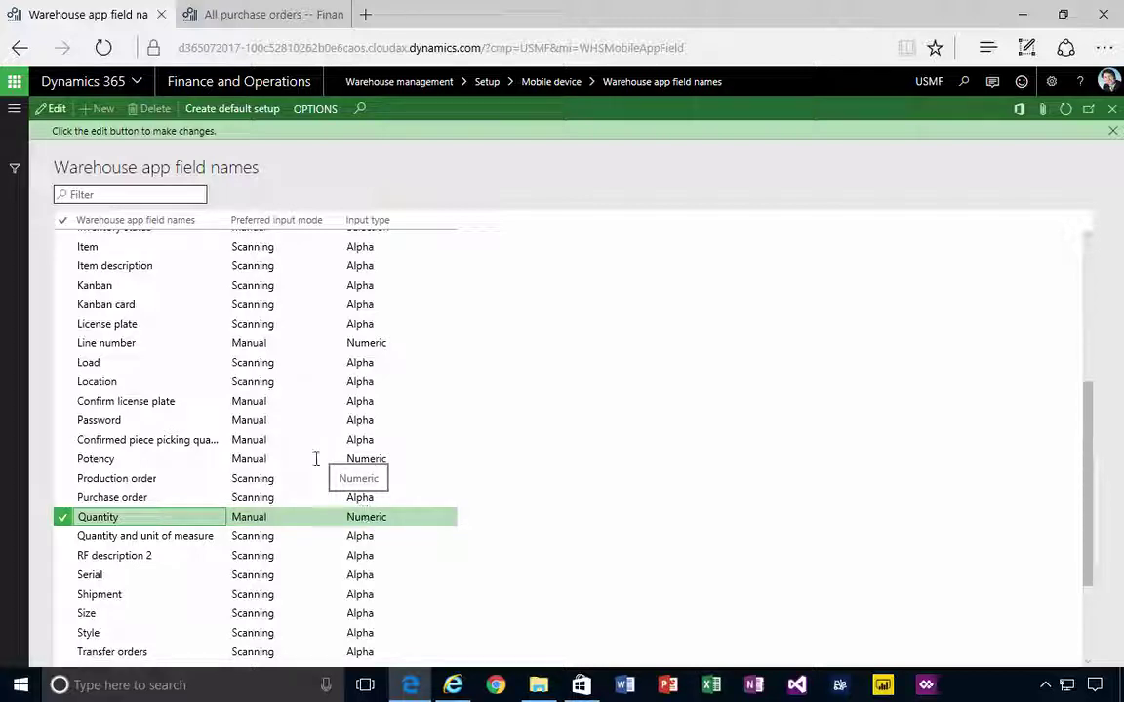
click(1113, 131)
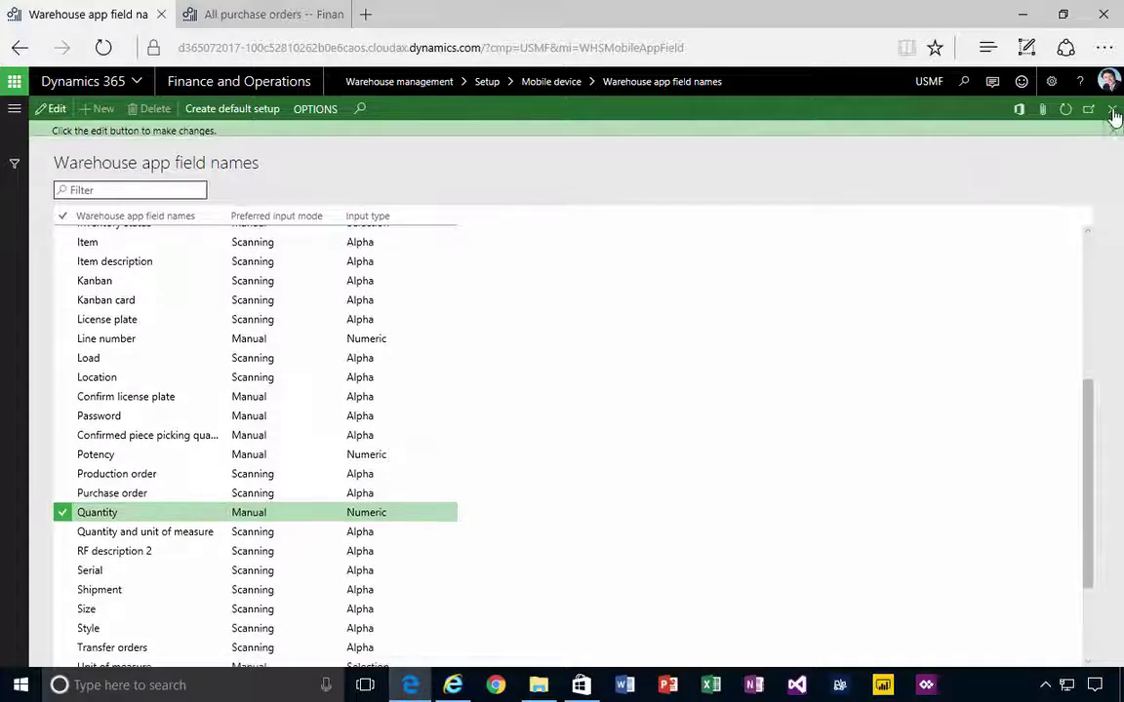
Close the field names page, open purchase order 00000329, and bring the Warehousing app forward
key(Escape)
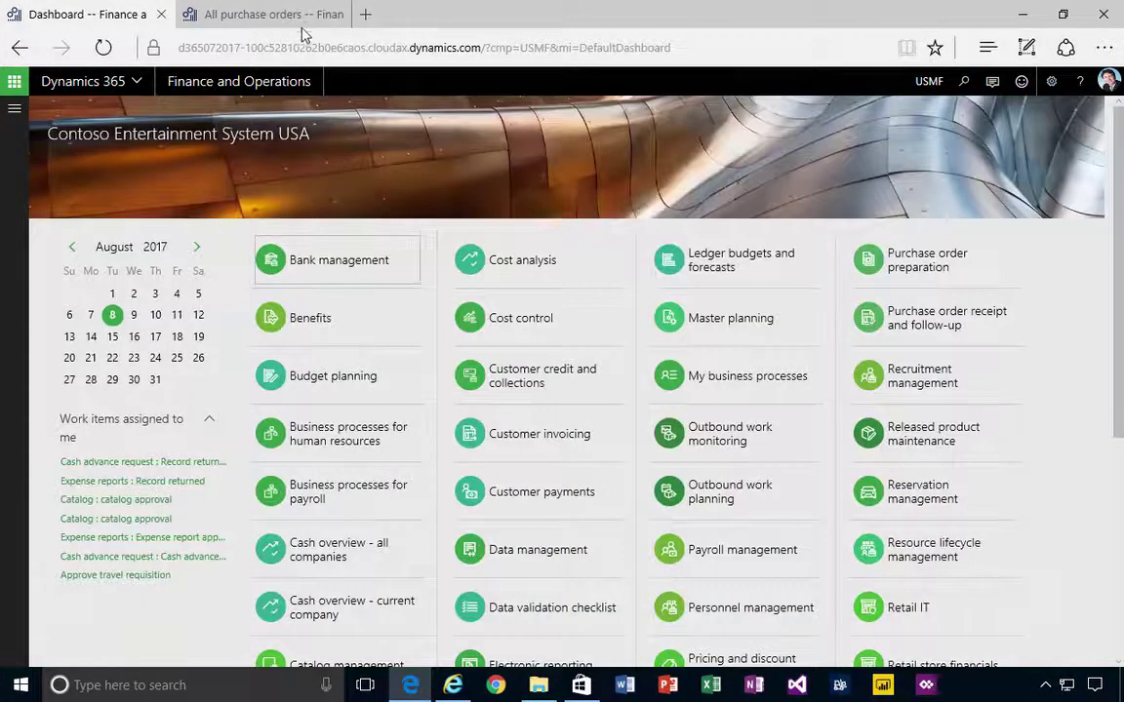
click(263, 14)
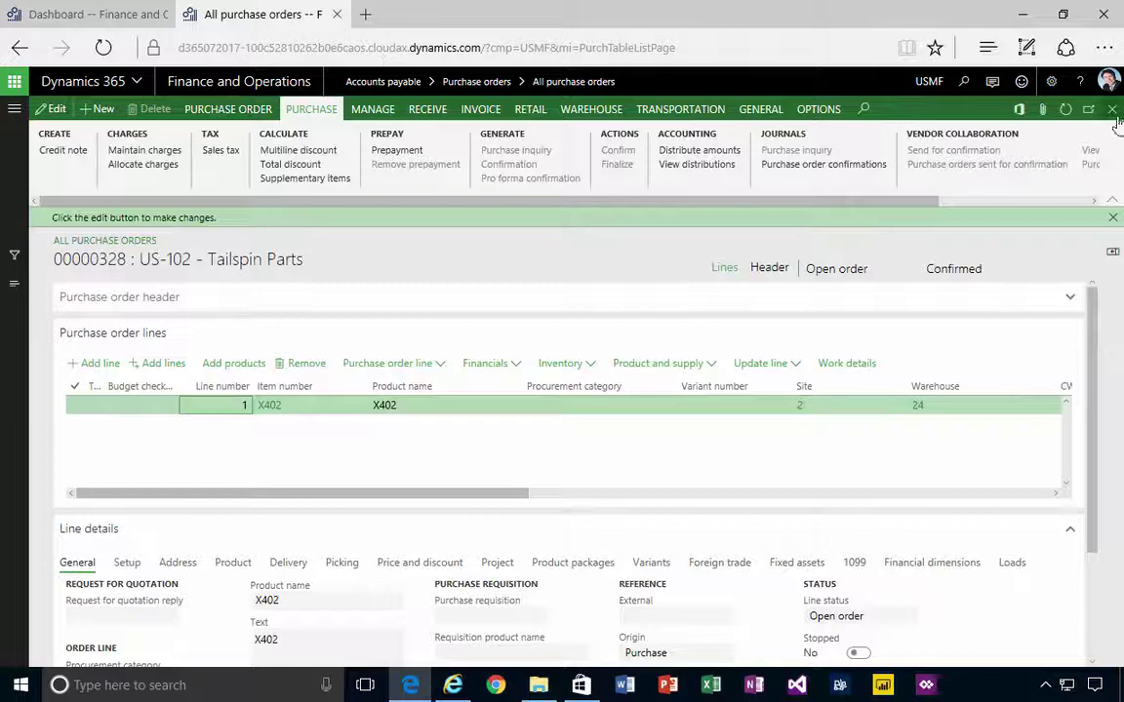
click(113, 424)
key(Escape)
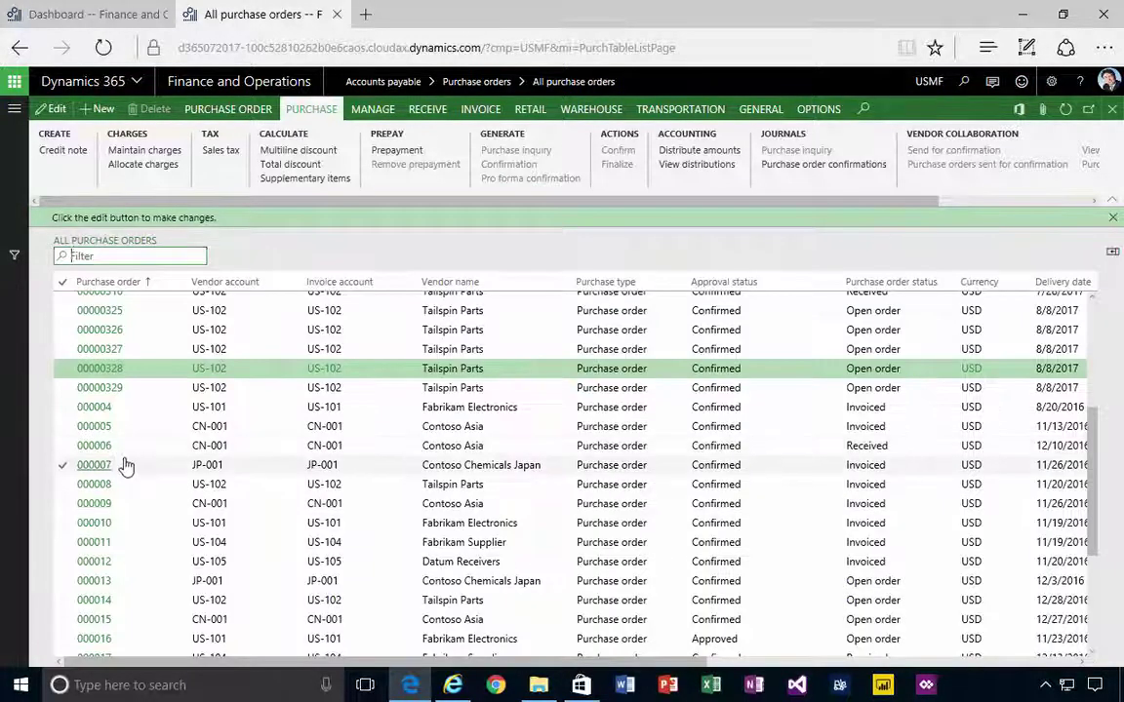
click(105, 389)
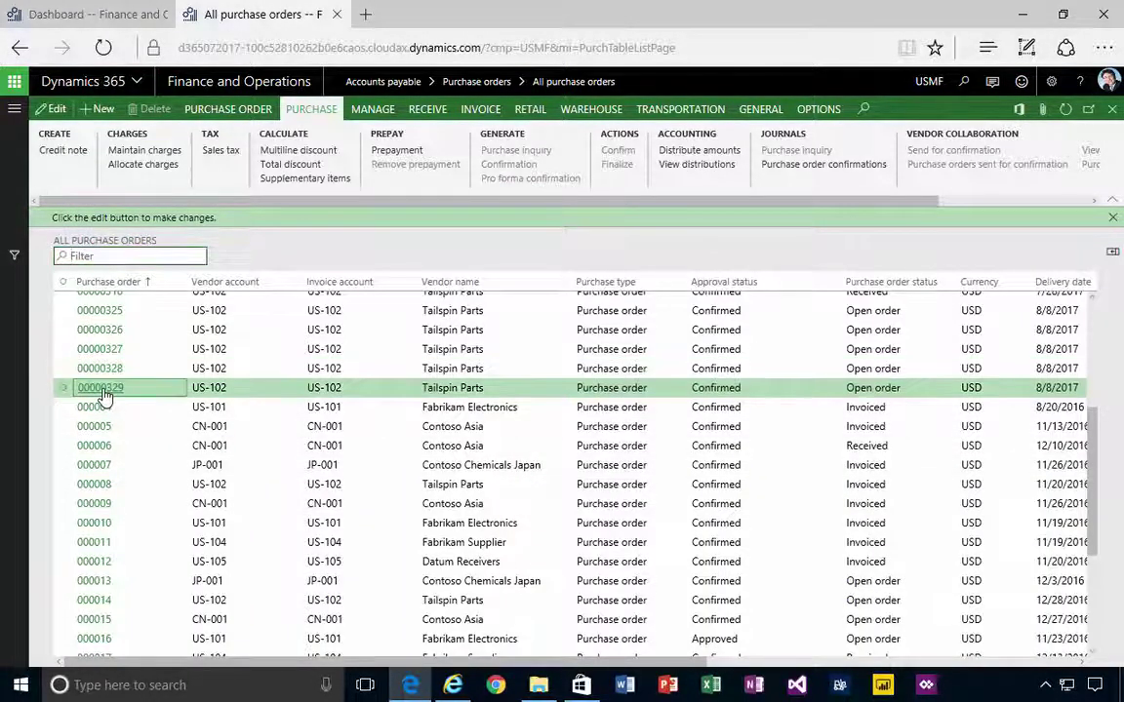
click(102, 389)
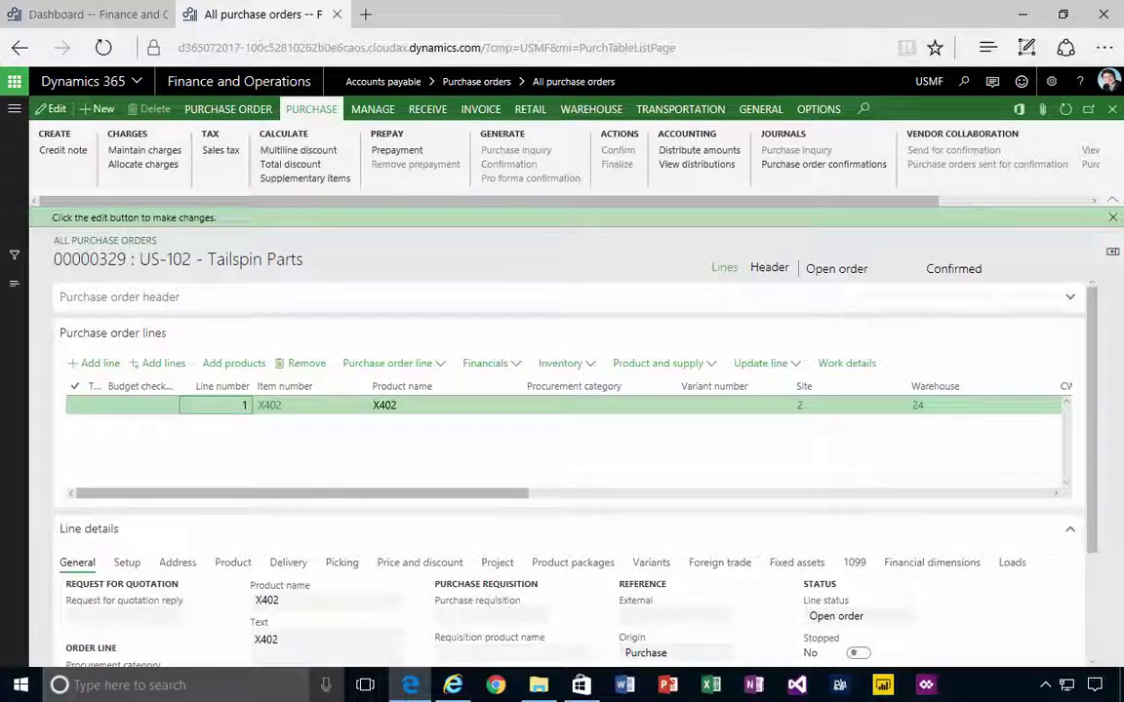
key(alt+Tab)
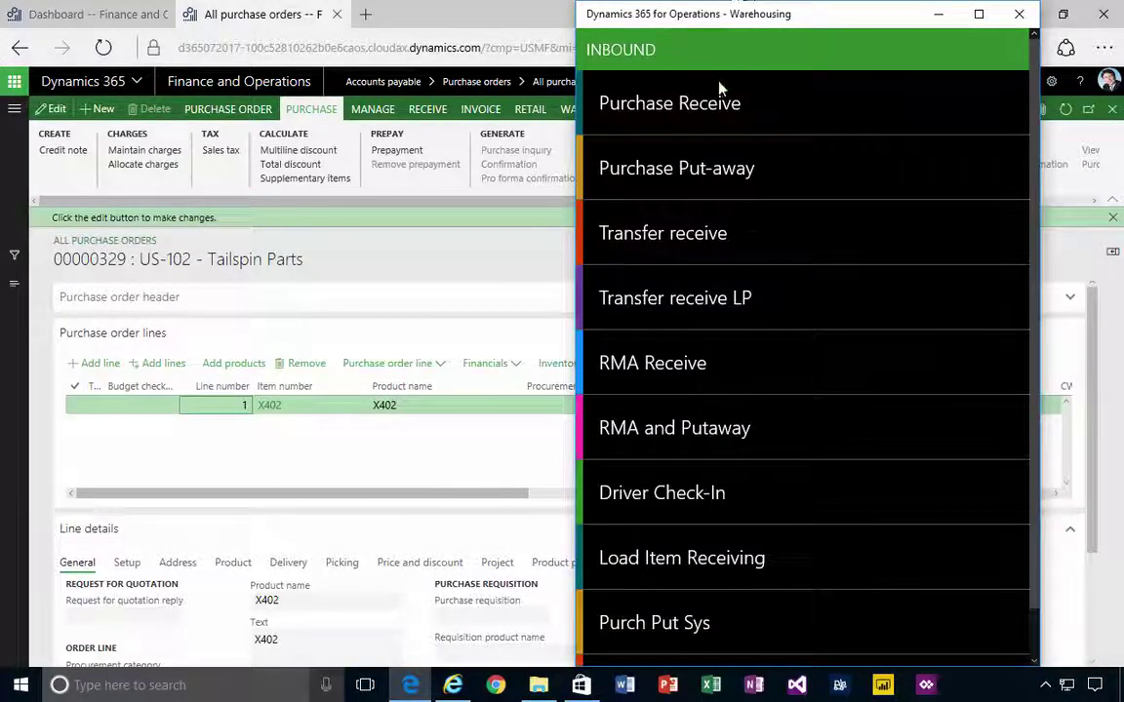
Start Purchase Receive for purchase order 00000329 and item X402
click(717, 109)
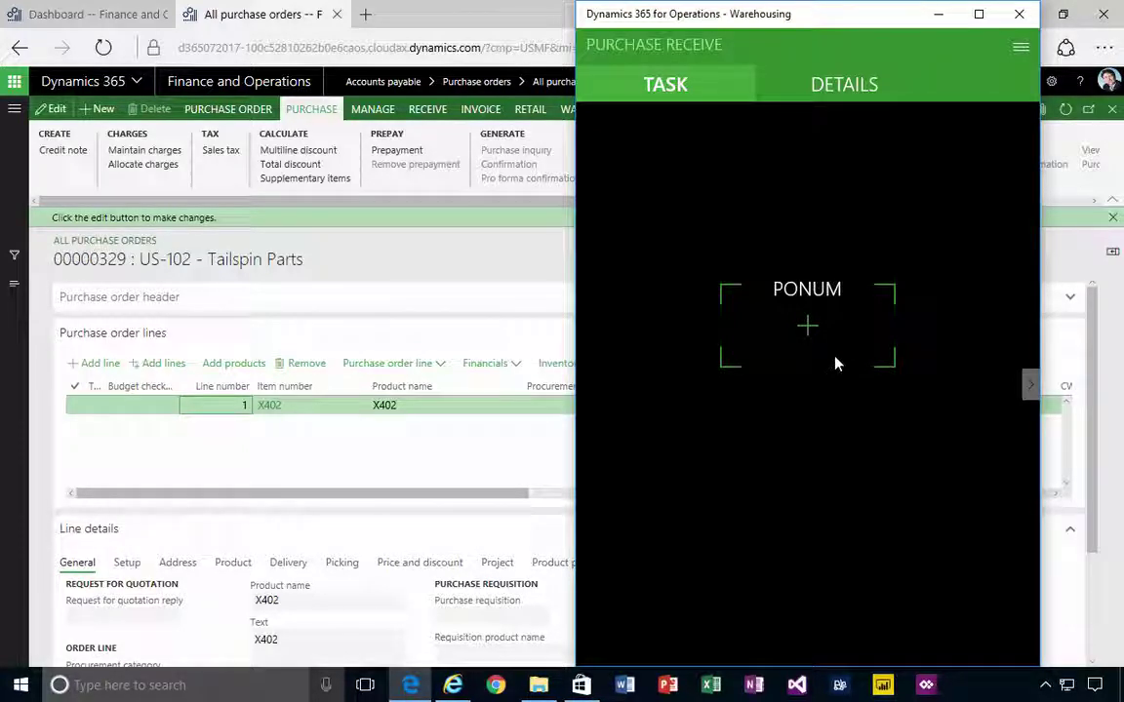
text(00000329)
key(Return)
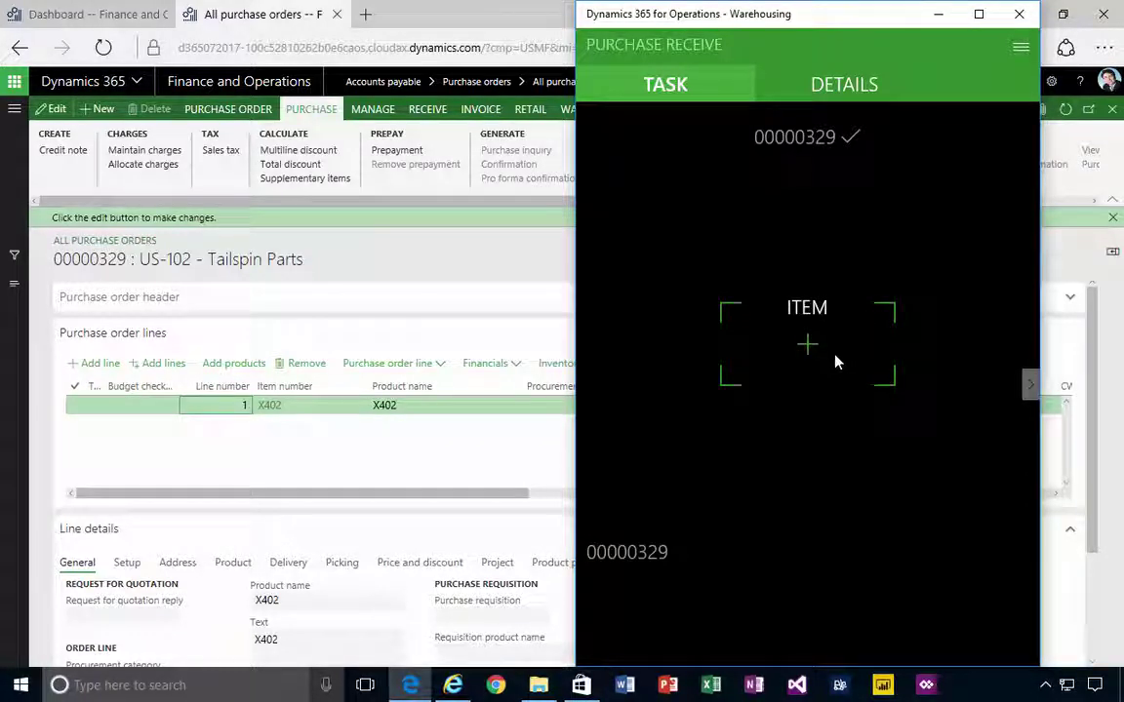
text(X402)
key(Return)
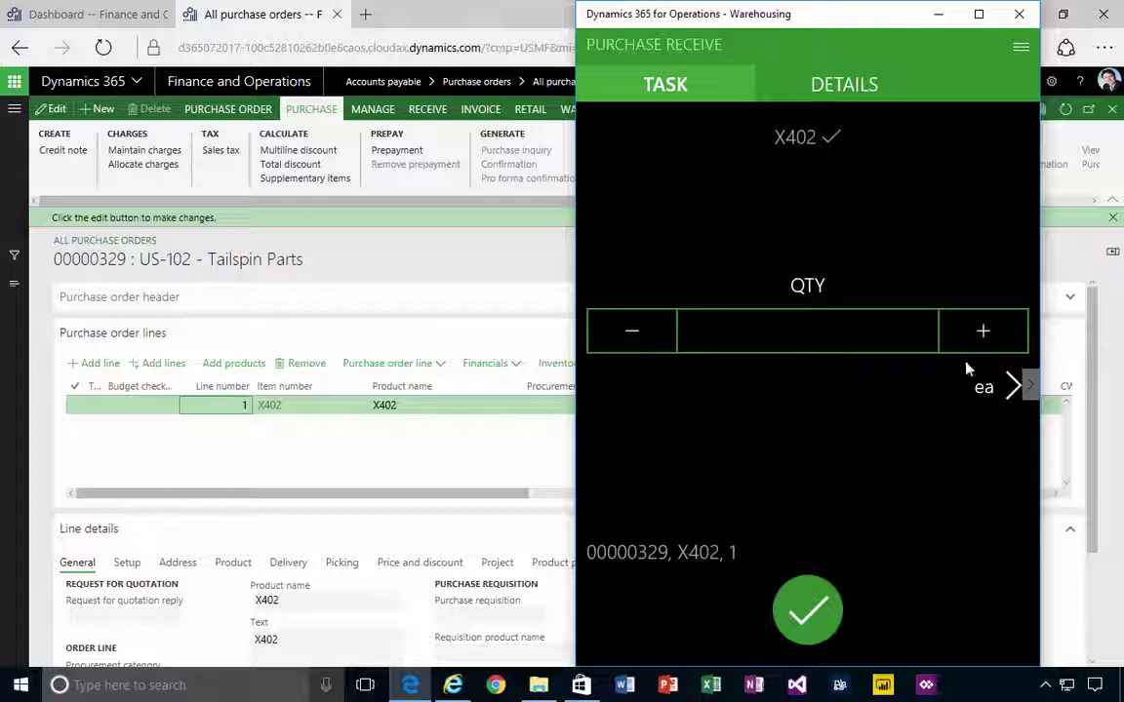
Count the received quantity up from 1 to 5
text(1)
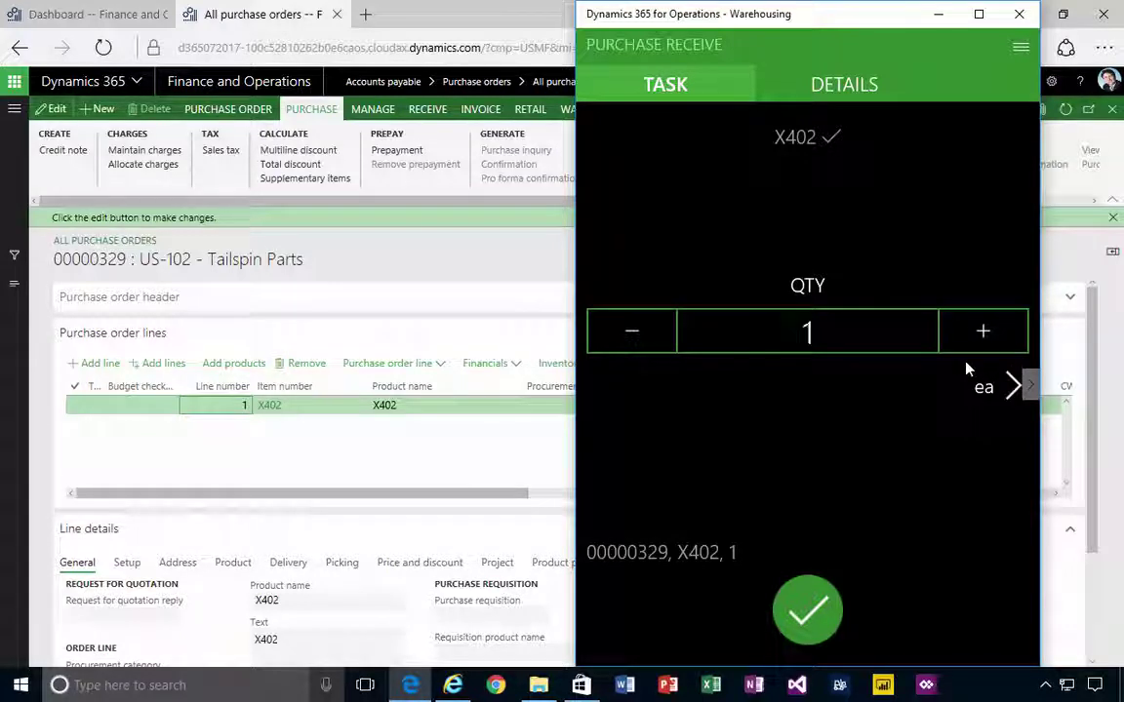
key(BackSpace)
text(2)
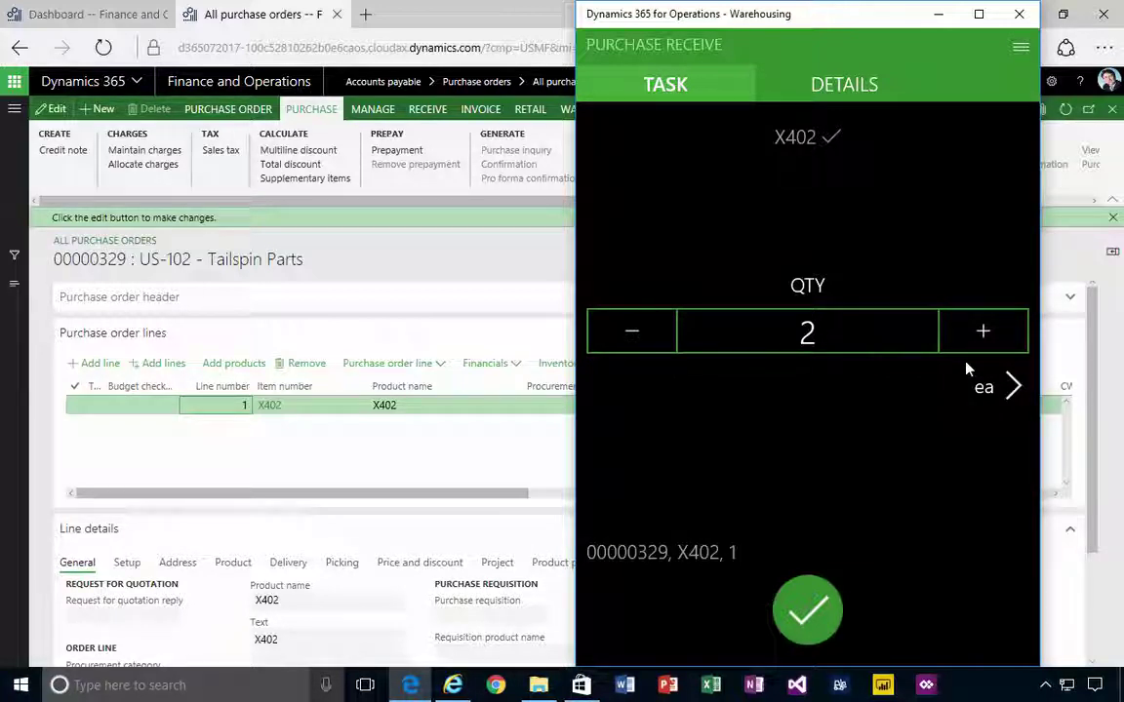
key(BackSpace)
text(3)
key(BackSpace)
text(4)
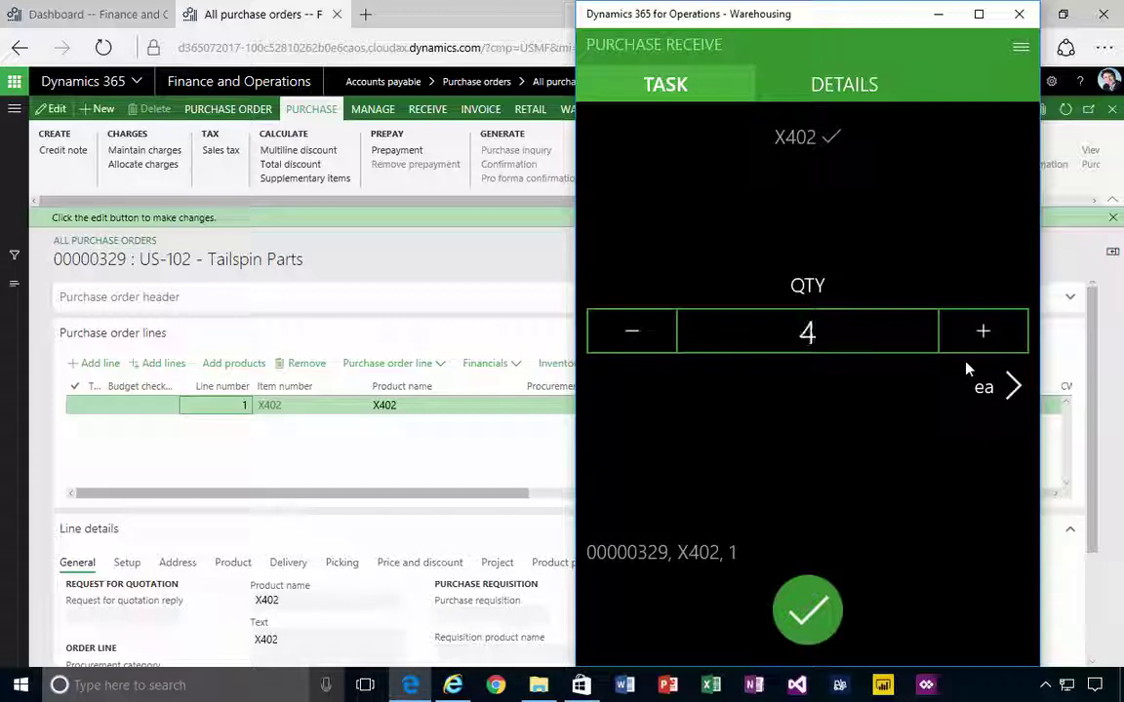
key(BackSpace)
text(5)
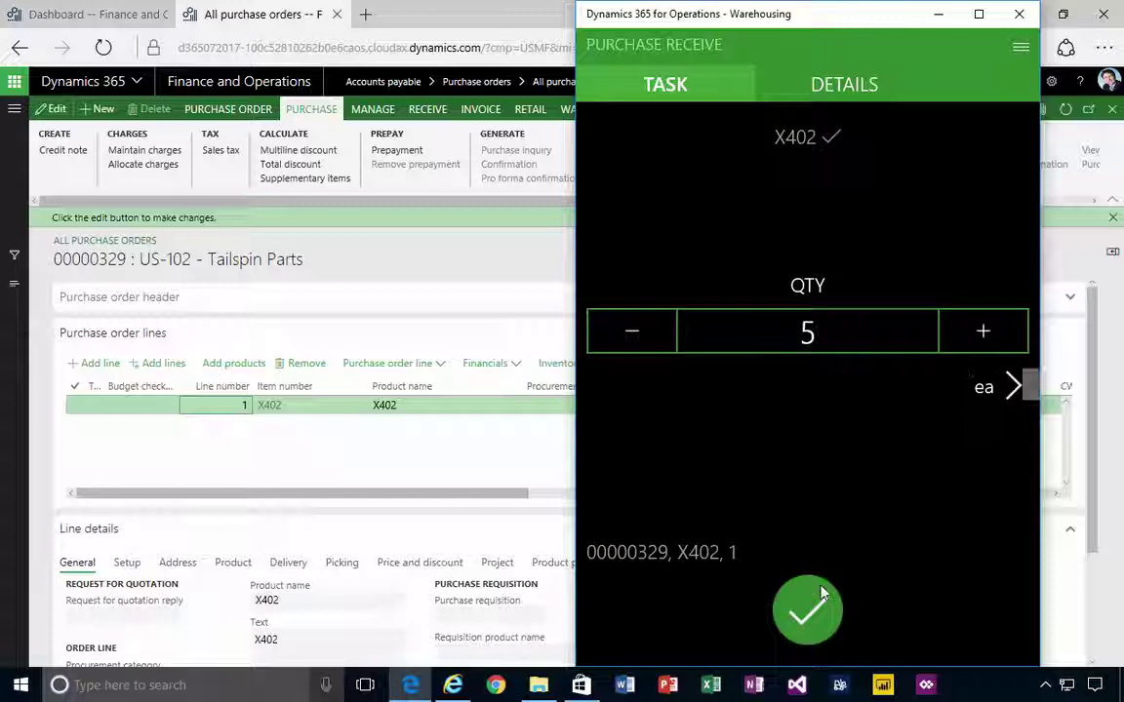
Confirm quantity 5 to complete the work, view the details, and return to the Dashboard
click(802, 614)
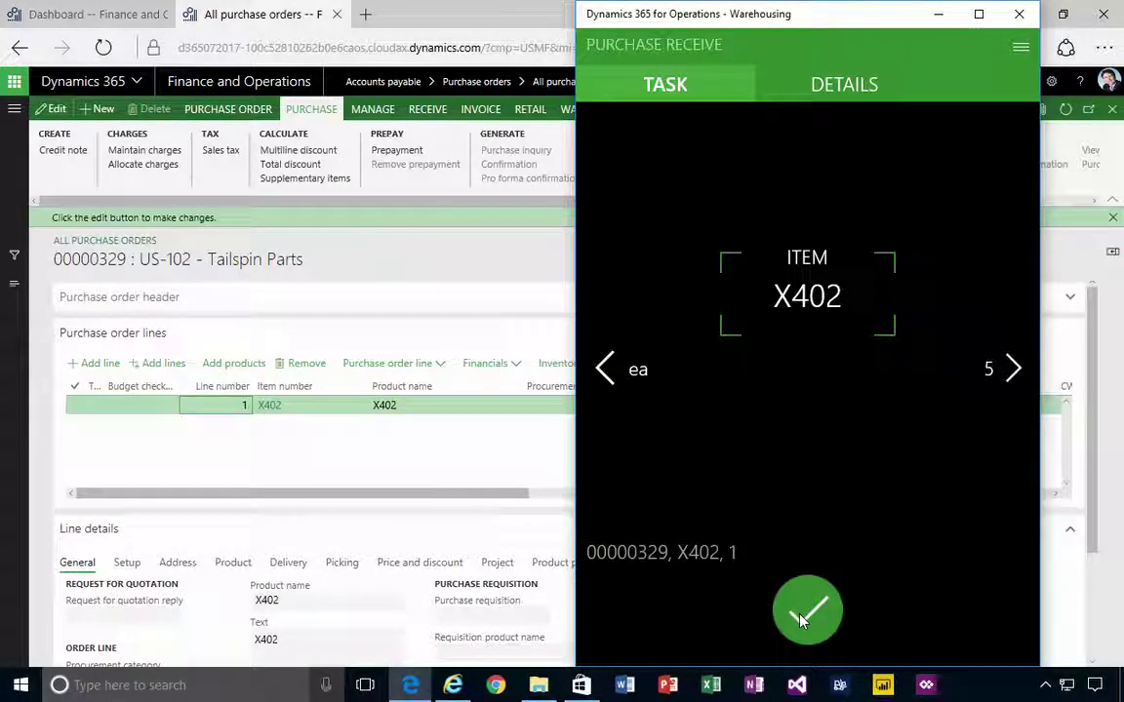
click(802, 616)
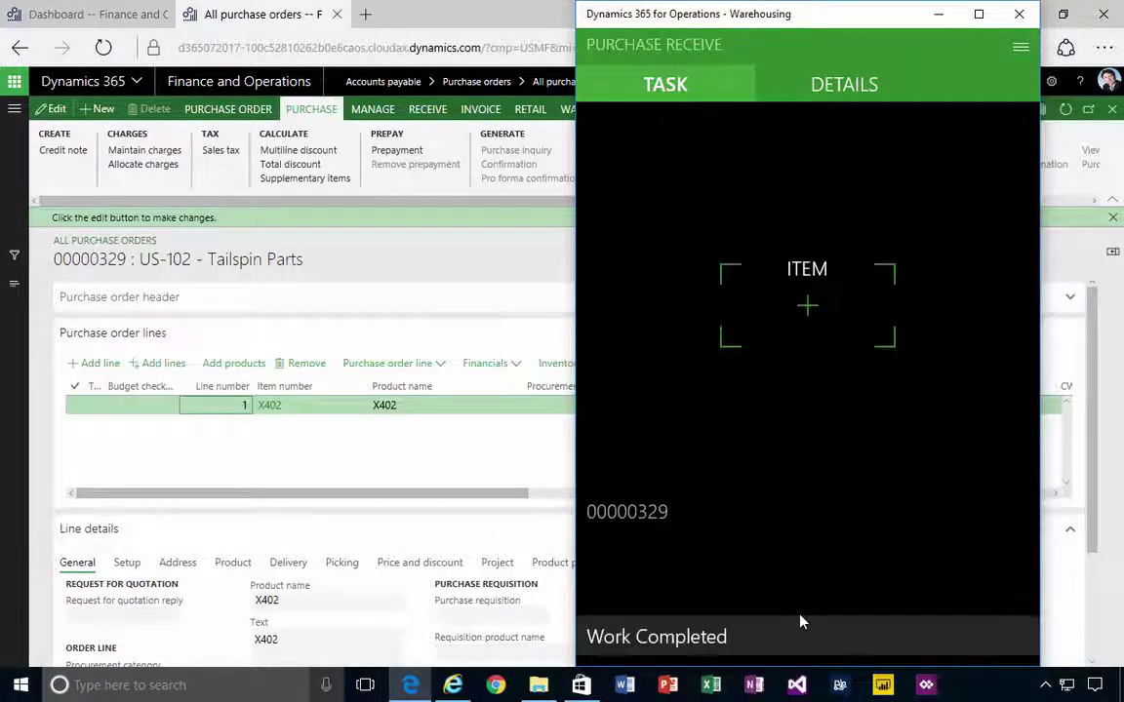
click(709, 649)
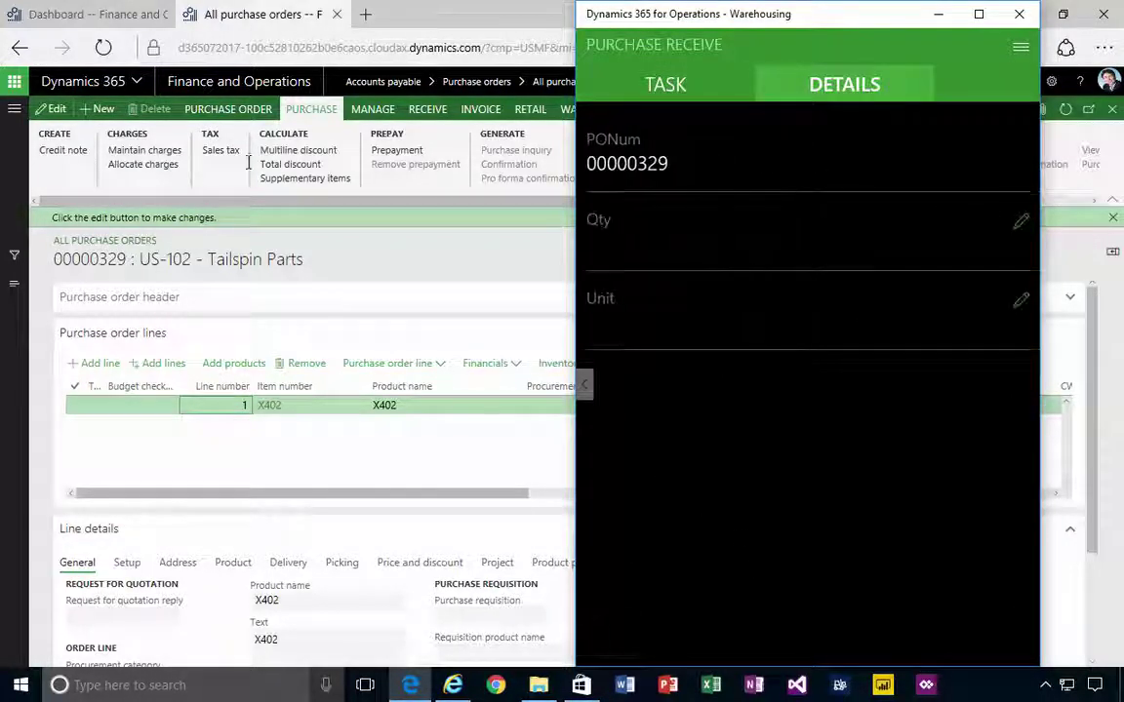
click(116, 14)
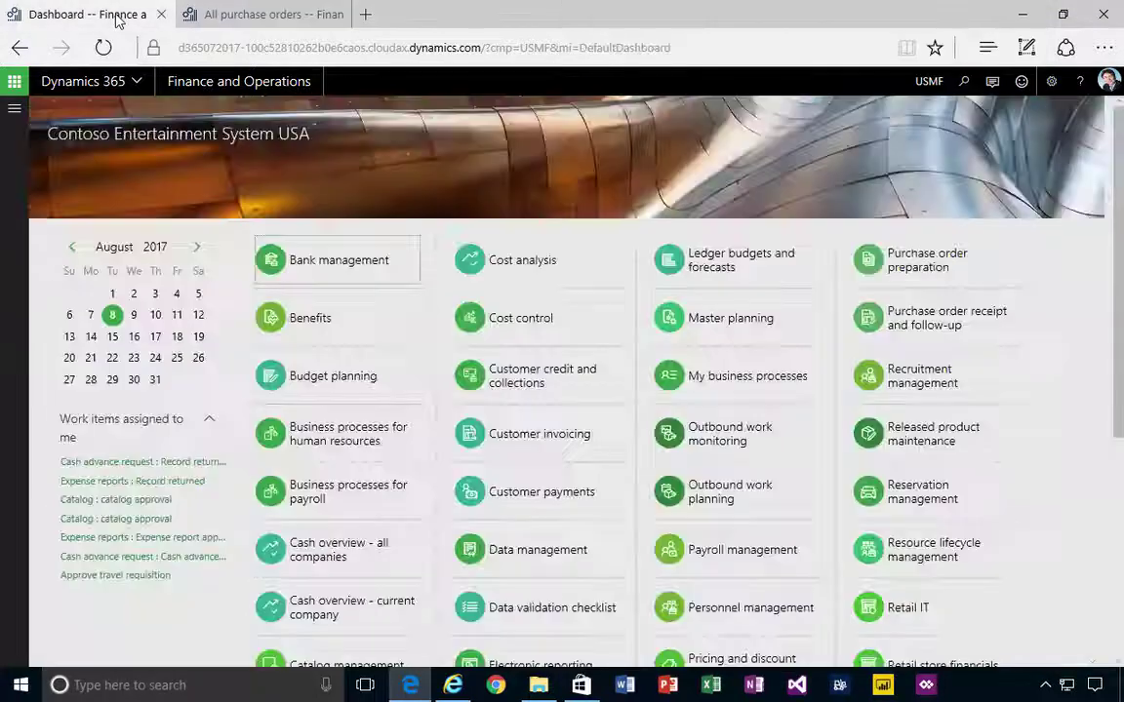
Expand Warehouse management in Modules and go to Setup > Mobile device > Warehouse app field names
click(17, 109)
scroll(124, 632, down, 5)
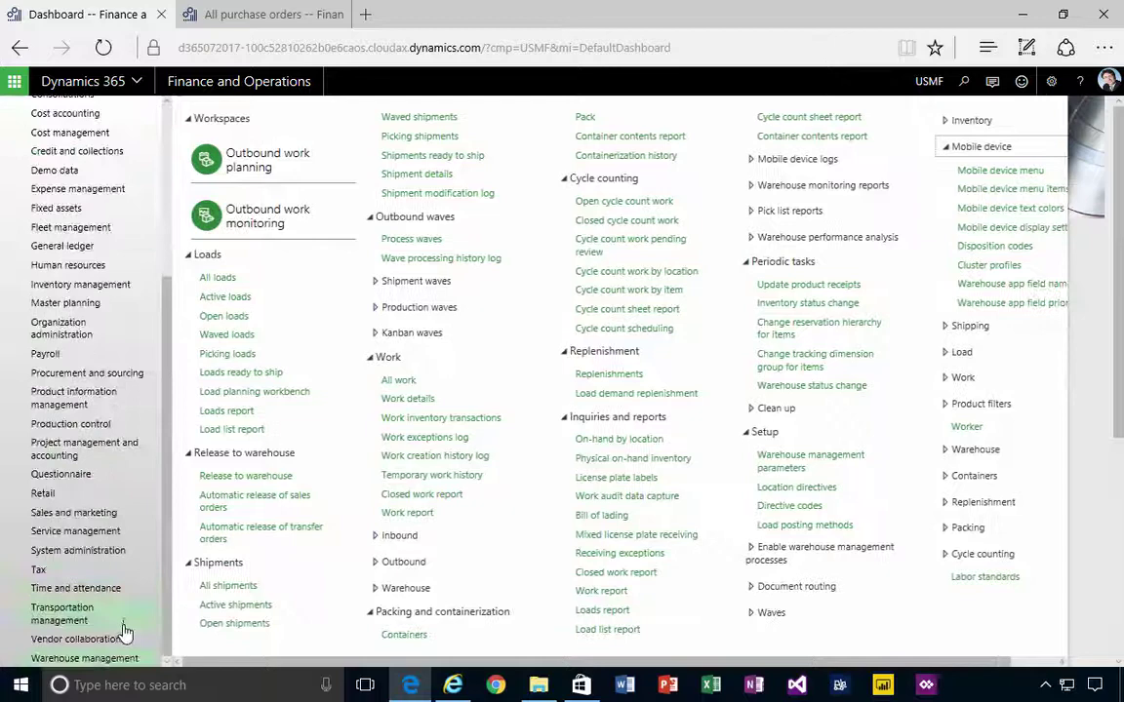
click(107, 661)
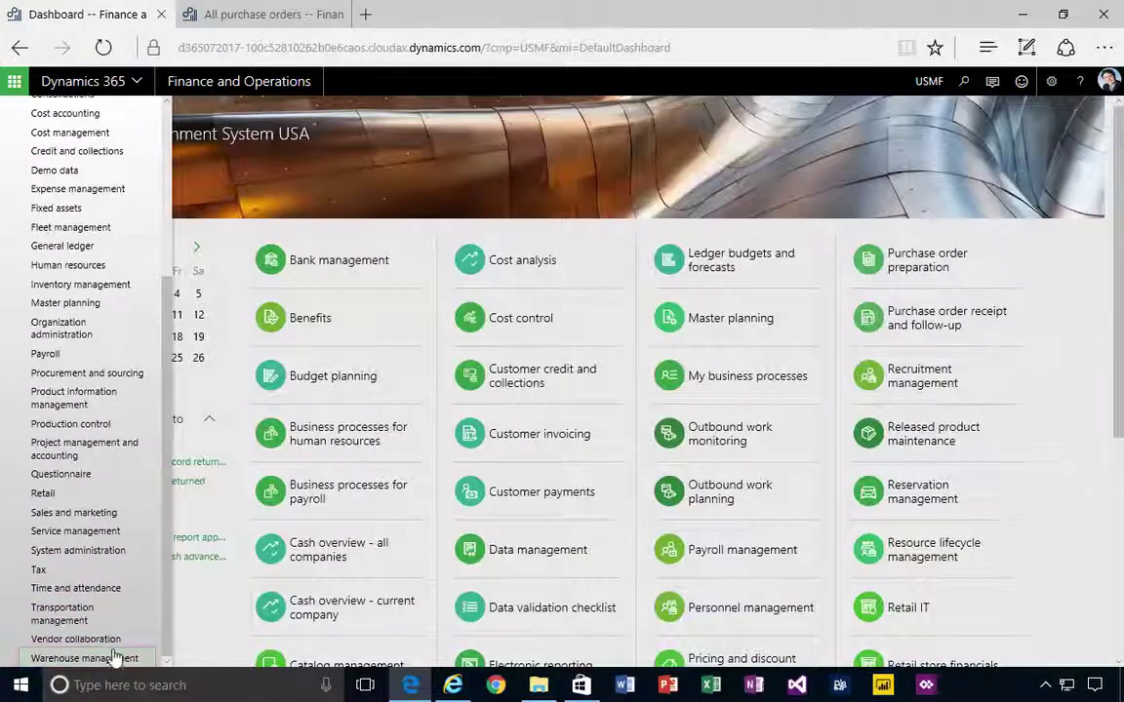
click(102, 659)
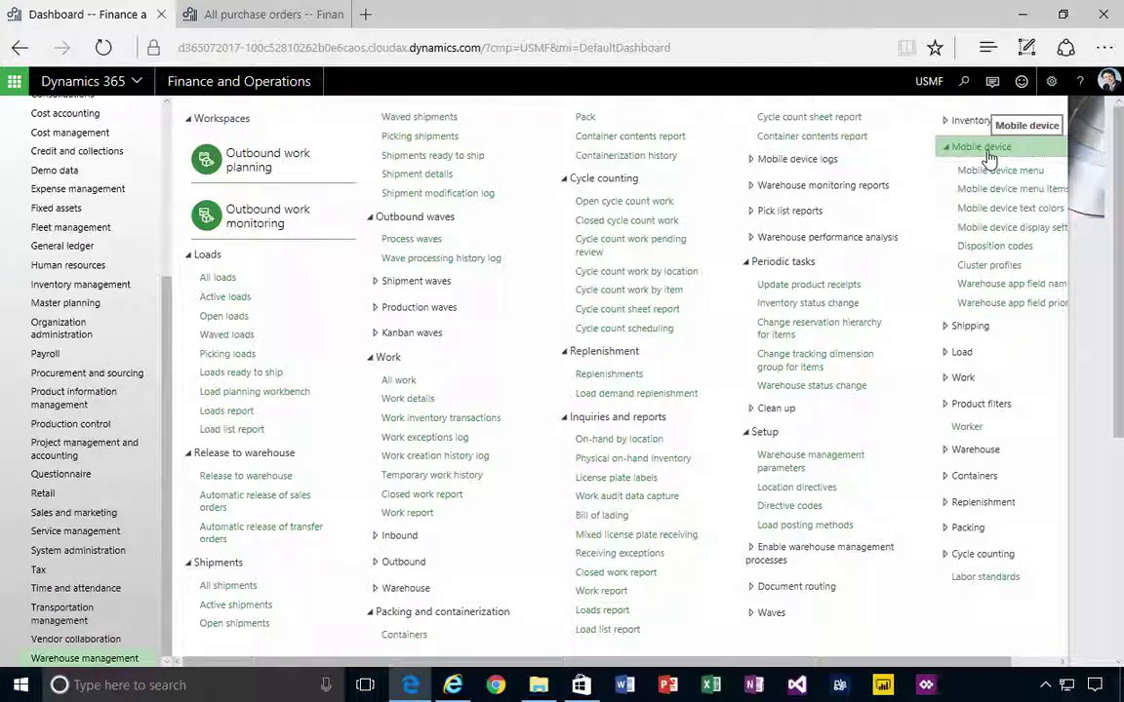
click(999, 286)
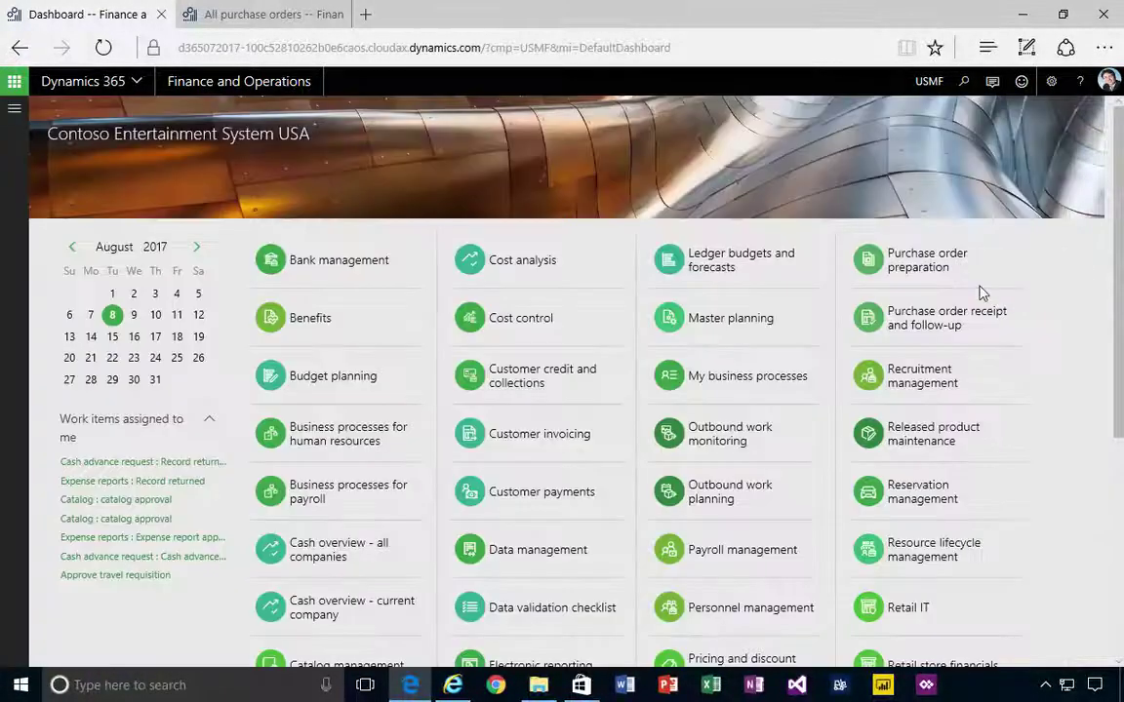